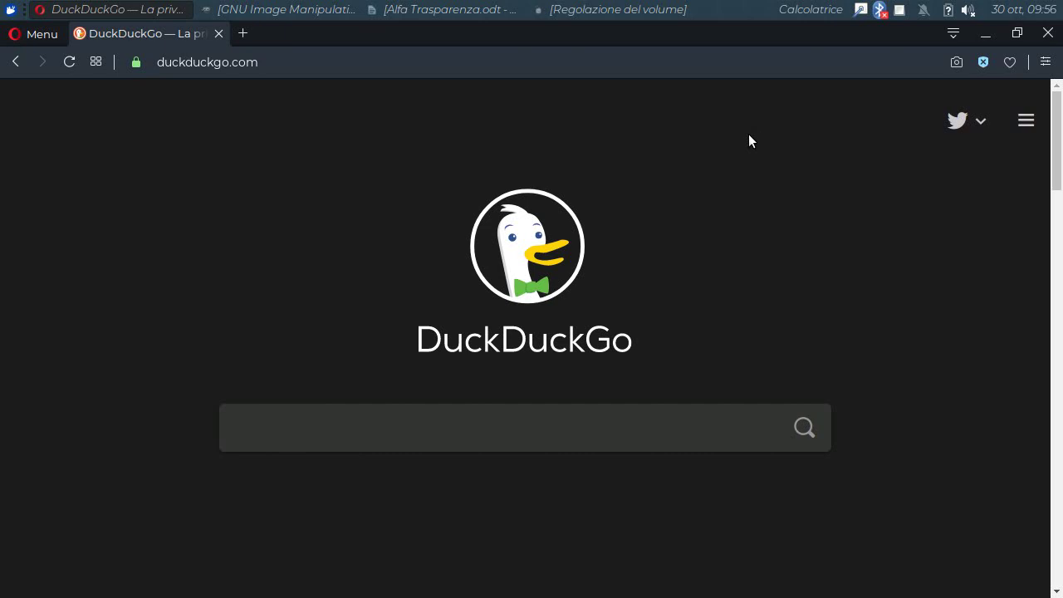
Step: Search DuckDuckGo for 'marchio'
click(433, 435)
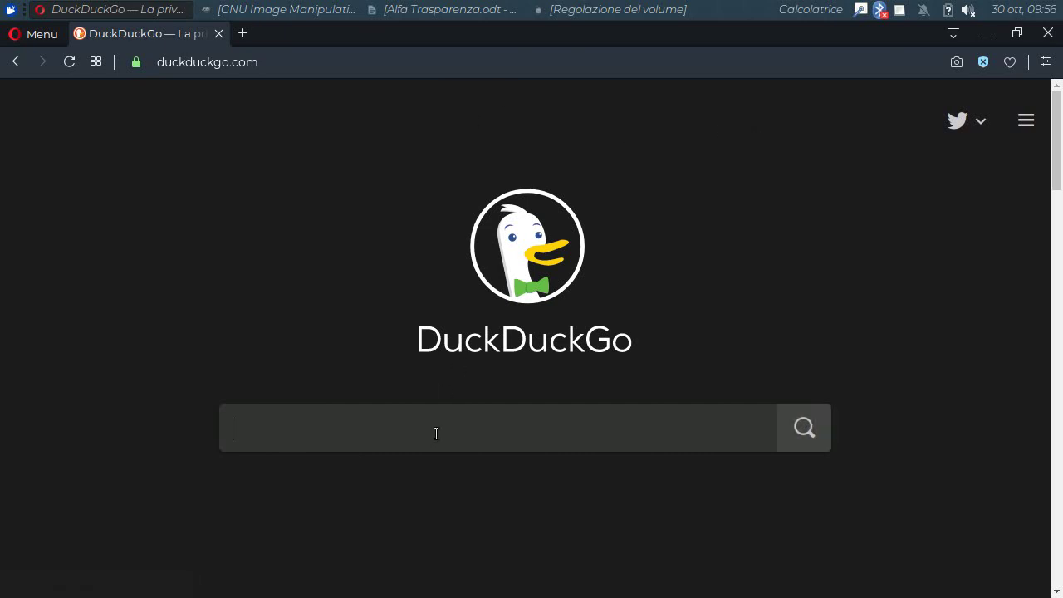
text(marchi)
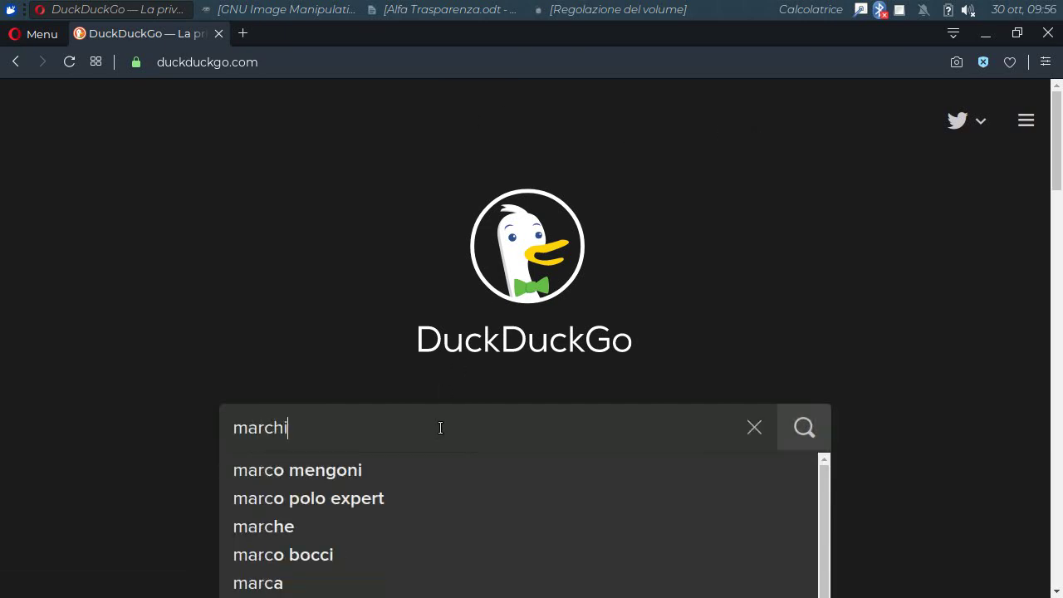
text(o)
key(Return)
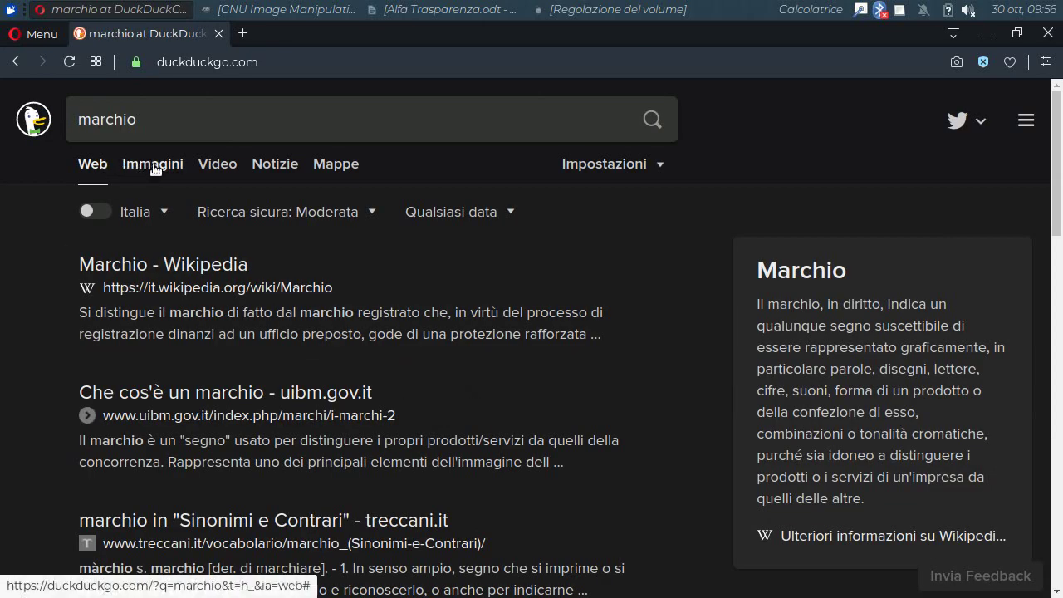
Step: Switch to the Immagini results and scroll down to the Lancia logo
click(154, 170)
scroll(654, 290, down, 5)
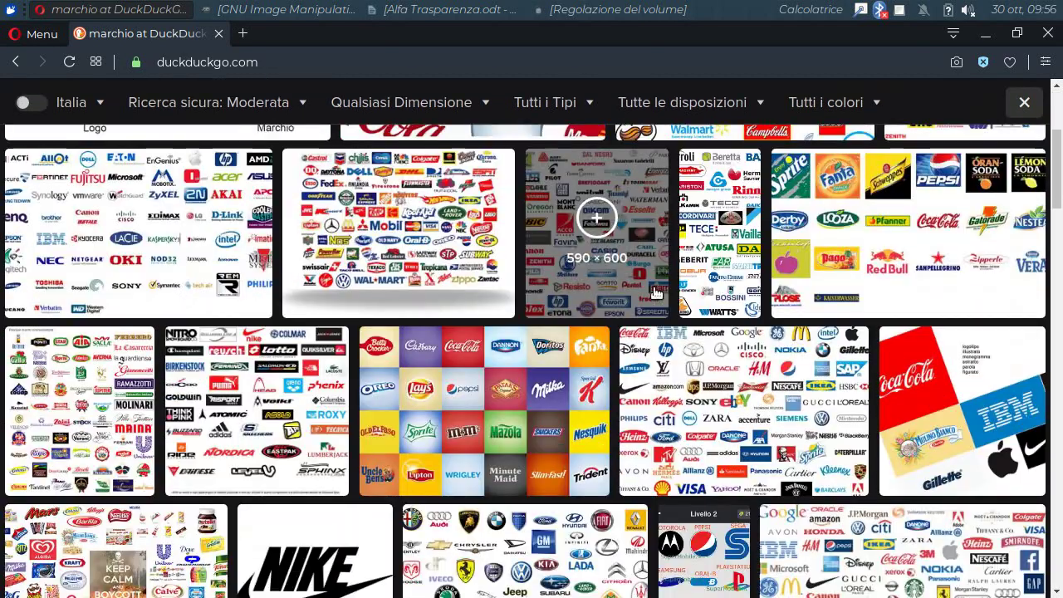
scroll(654, 290, down, 5)
scroll(654, 290, down, 2)
scroll(653, 288, down, 3)
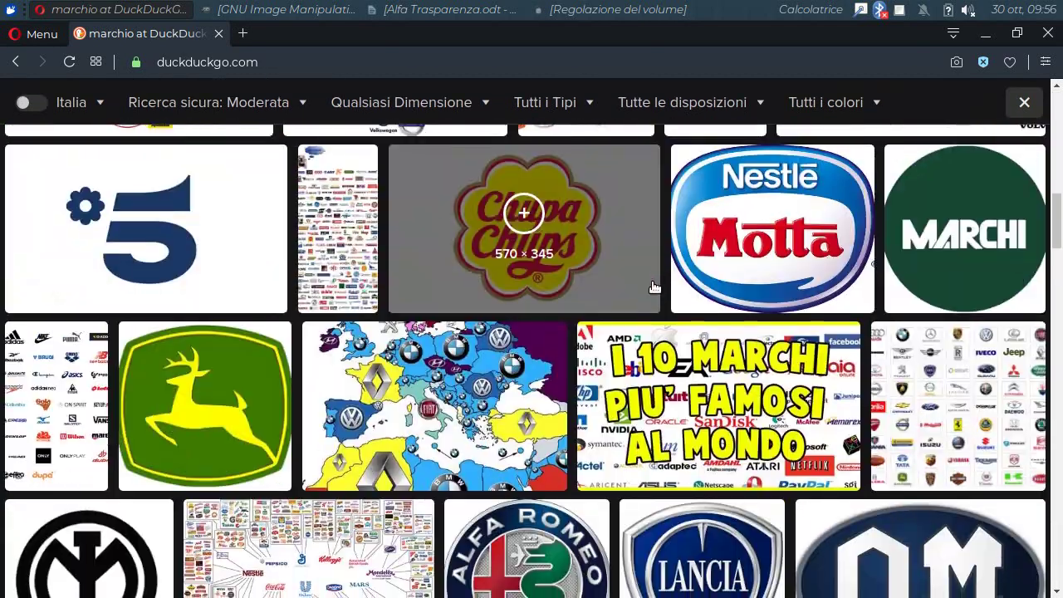
scroll(653, 288, down, 5)
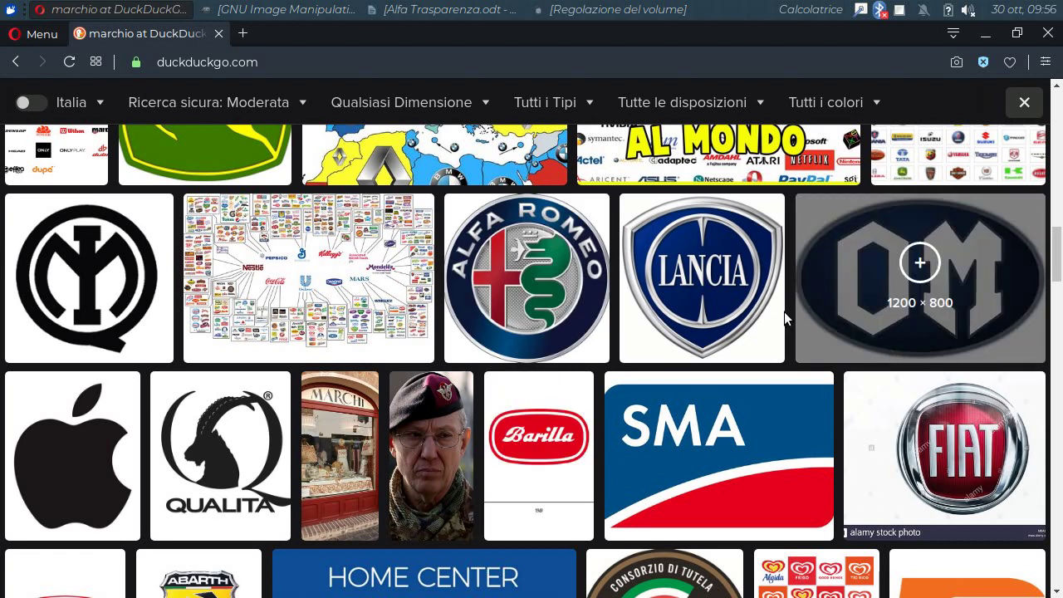
mouse_move(701, 547)
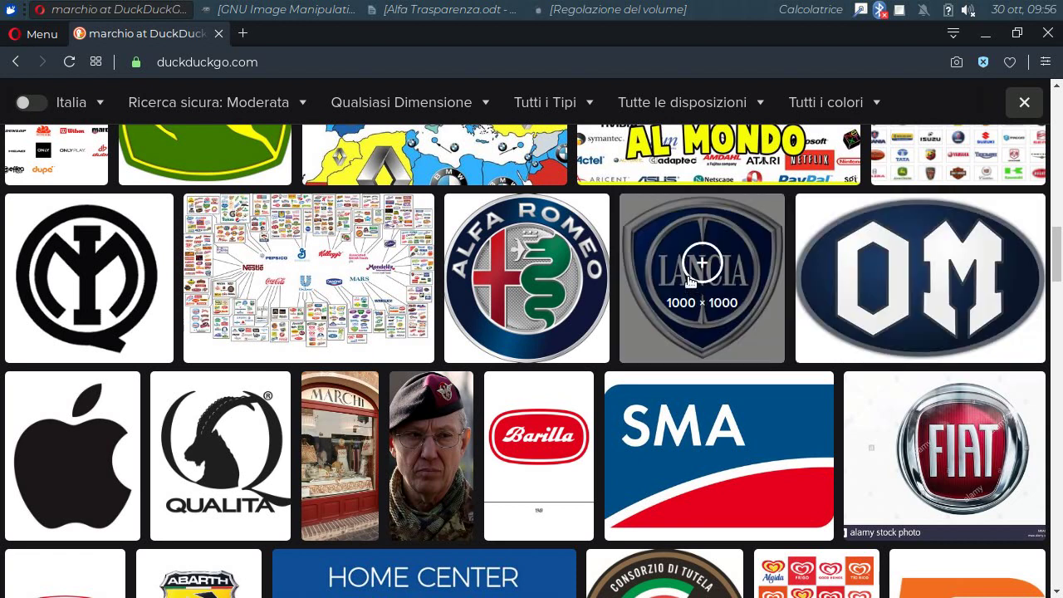
Step: Open the Lancia logo thumbnail in its enlarged 1000 × 1000 preview
click(689, 282)
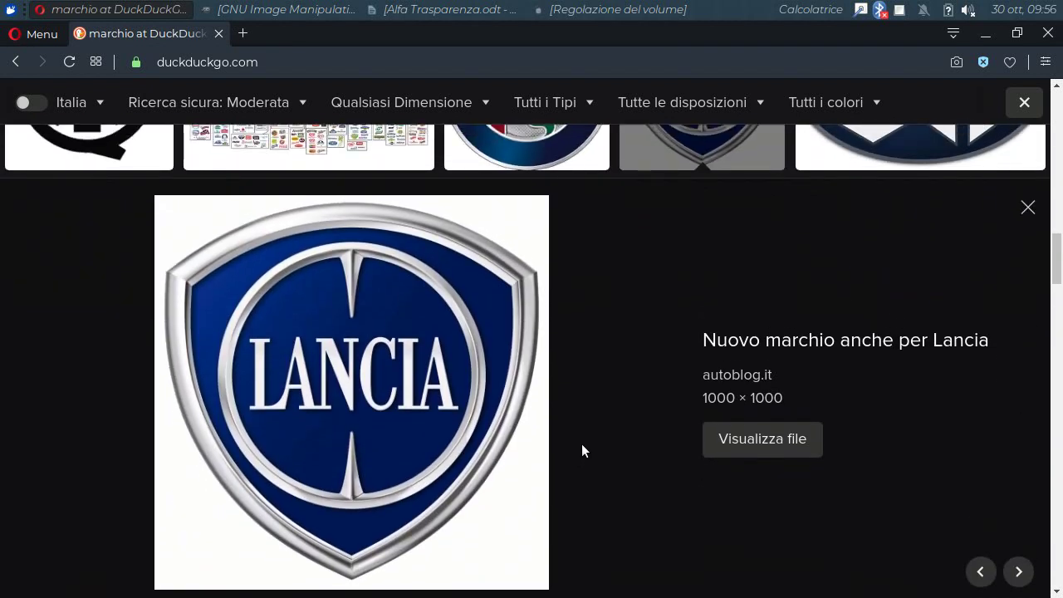
scroll(581, 444, down, 1)
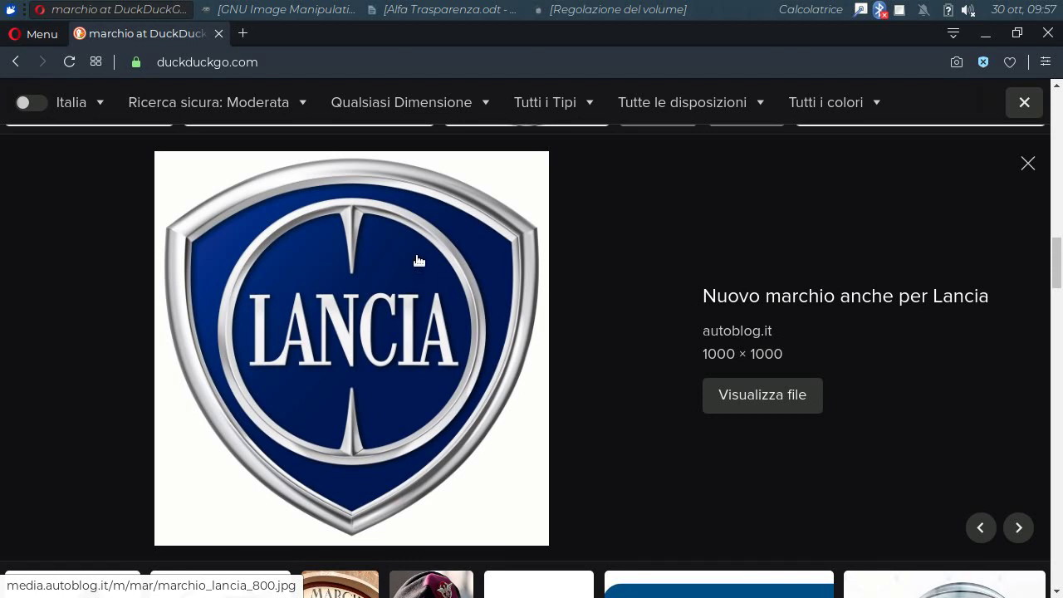
Step: Save the Lancia image to the desktop as Logo_Lancia.jpeg, then minimise Opera
right_click(356, 292)
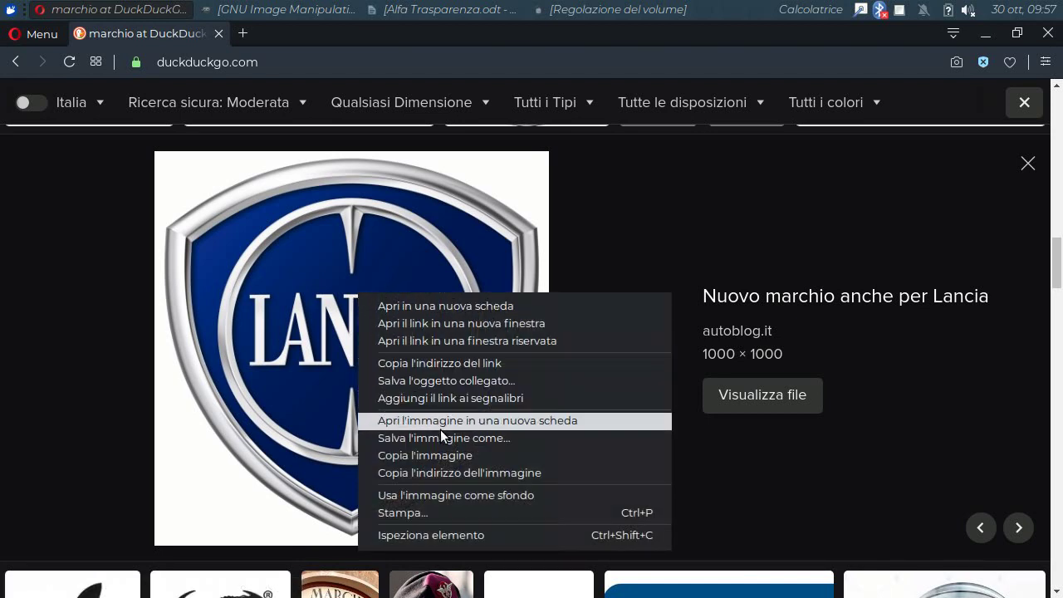
click(445, 436)
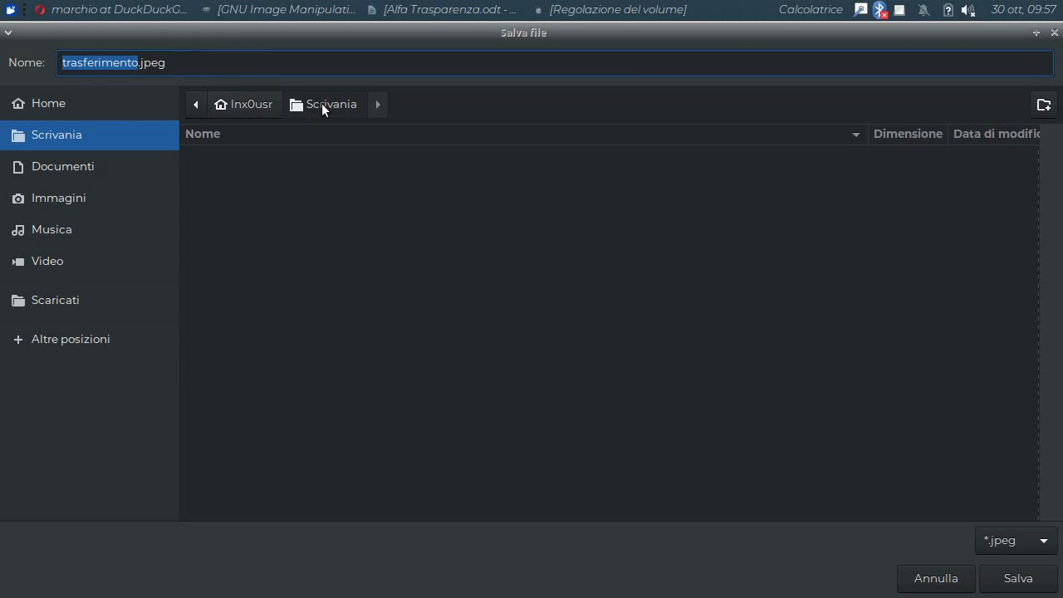
click(133, 62)
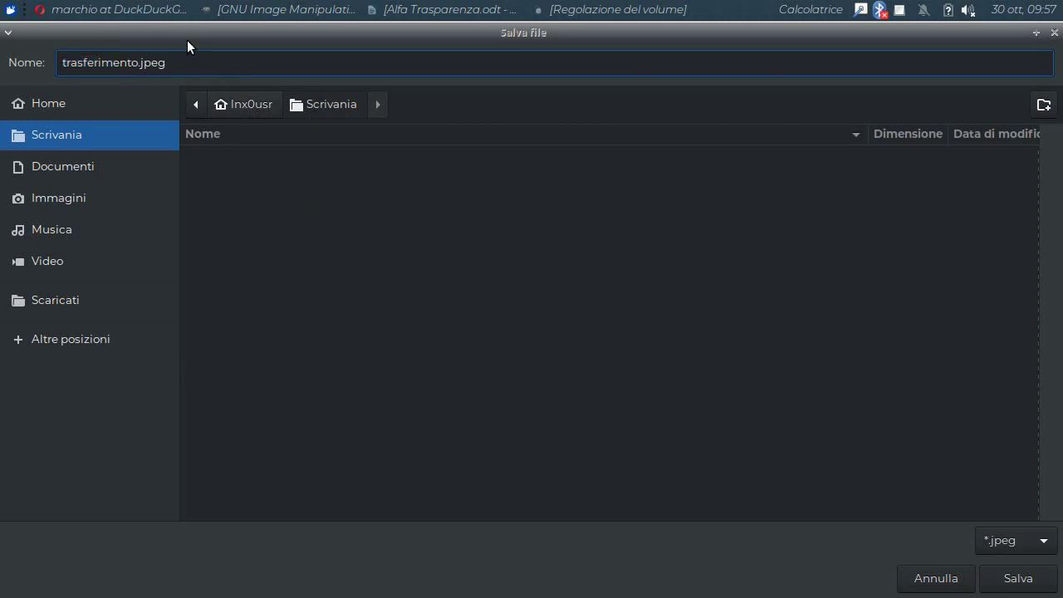
key(shift+Left)
key(shift+Left)
key(shift+Left)
key(shift+Left)
key(shift+Left)
key(shift+Left)
key(shift+Left)
key(shift+Left)
text(L)
text(ogo_La)
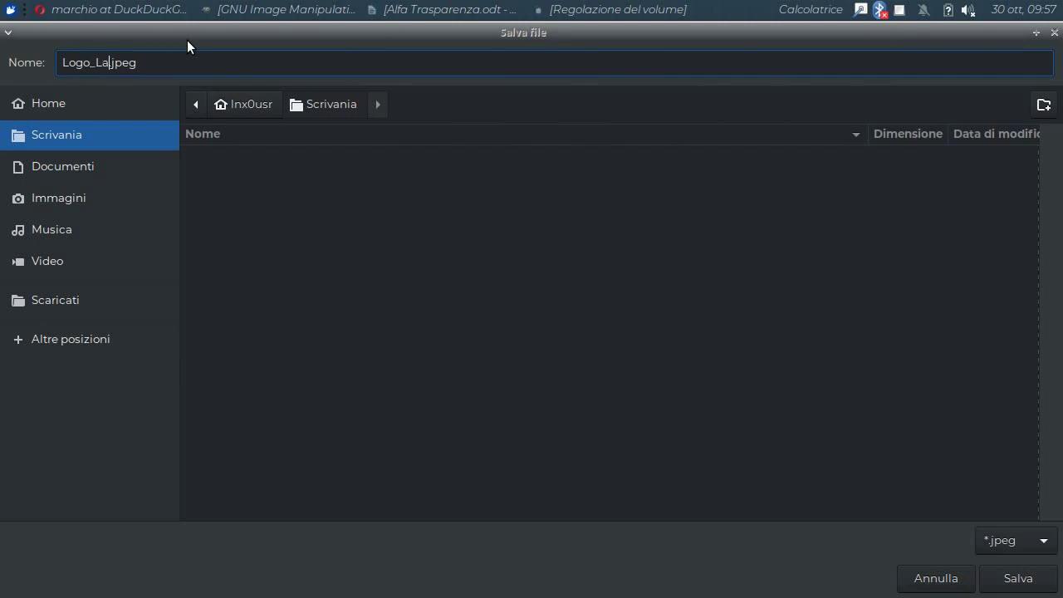
text(ncia)
click(1000, 579)
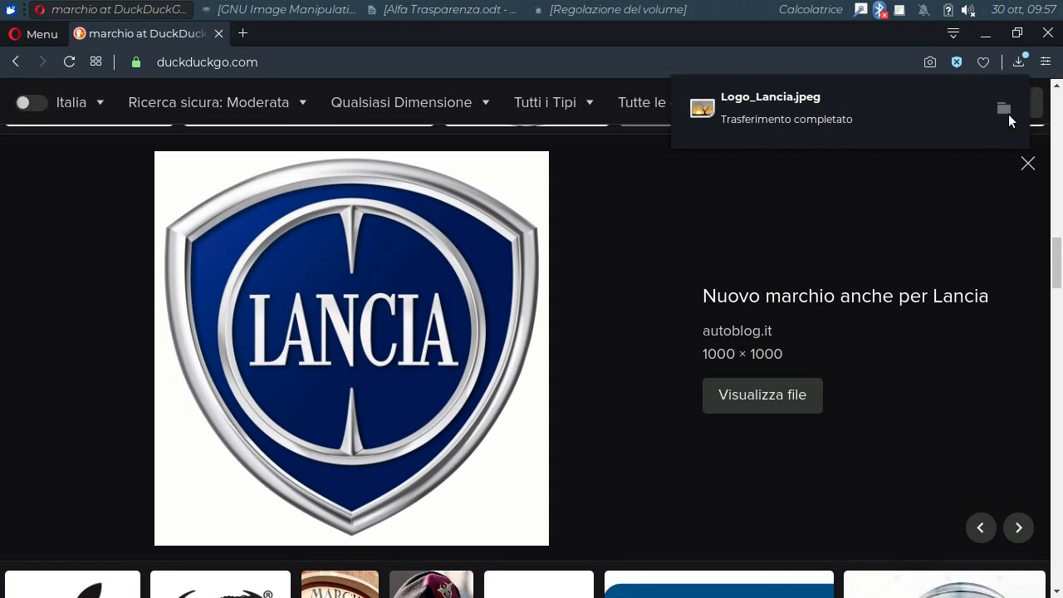
click(987, 34)
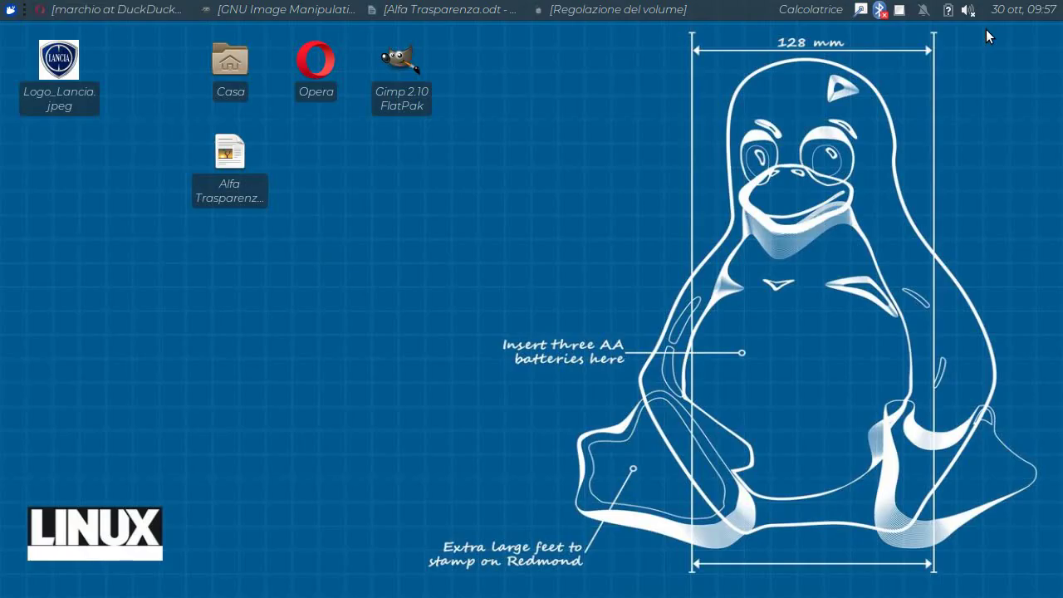
Step: Restore GIMP and open Logo_Lancia.jpeg from the Scrivania folder
click(295, 9)
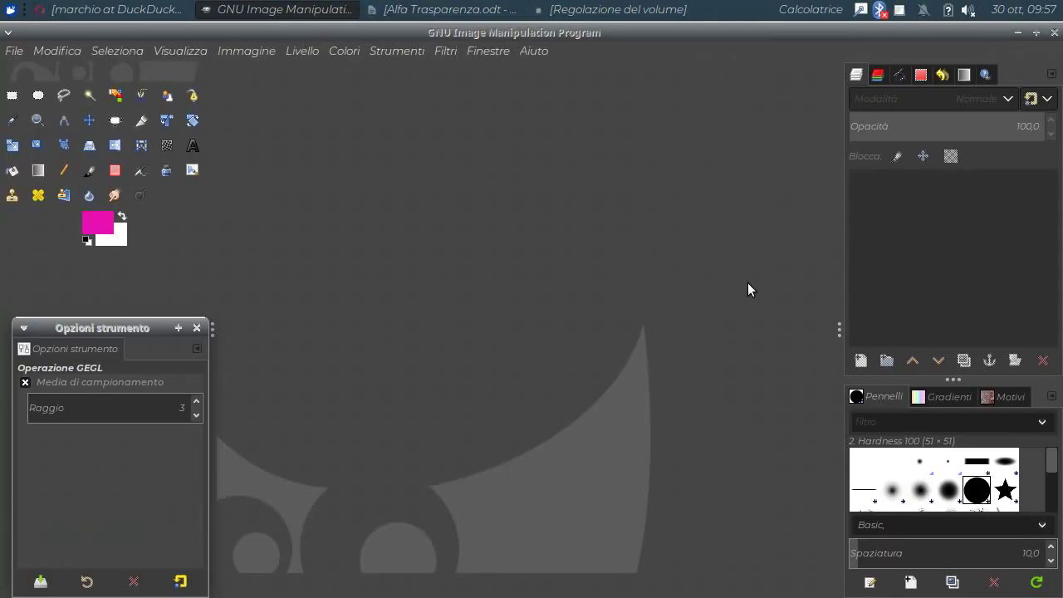
click(12, 52)
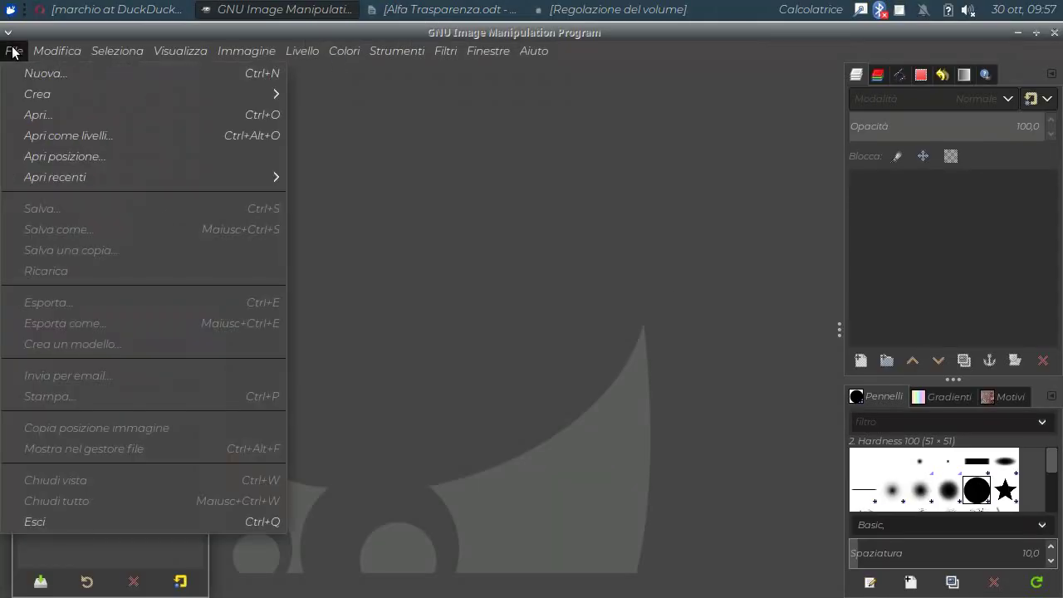
click(41, 115)
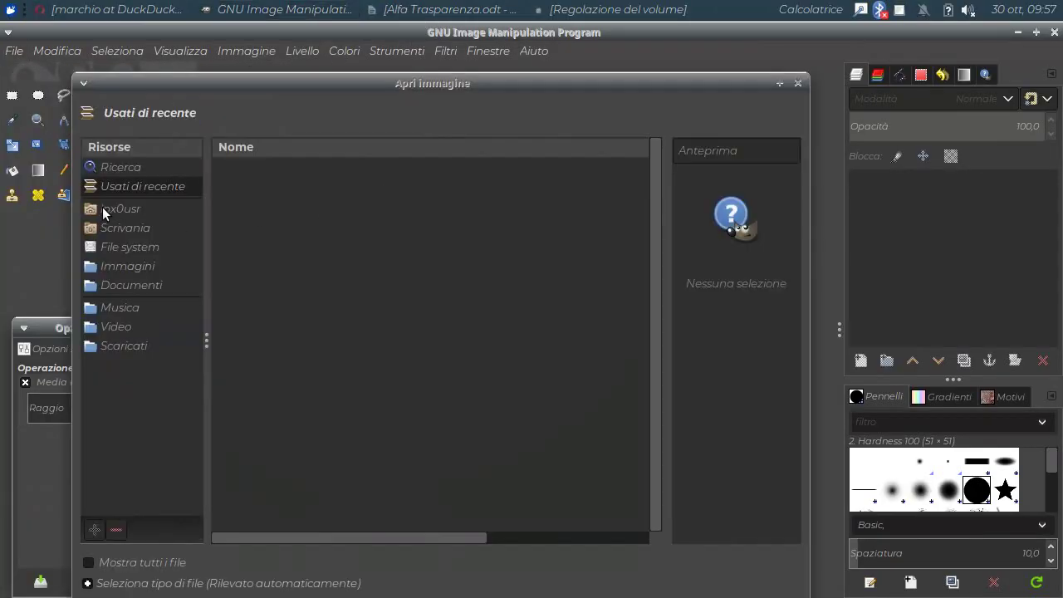
click(112, 225)
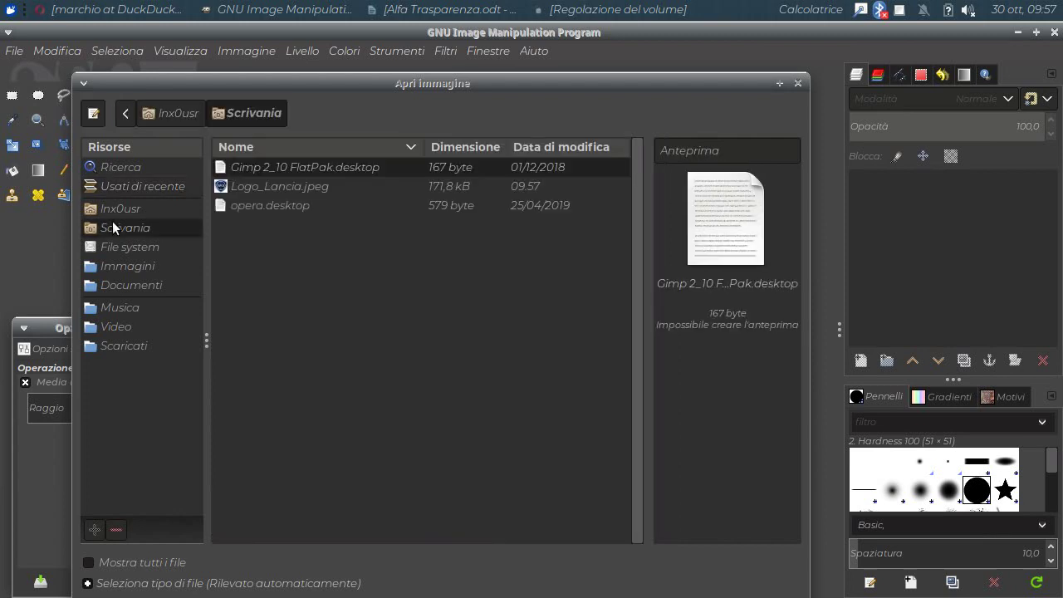
click(243, 189)
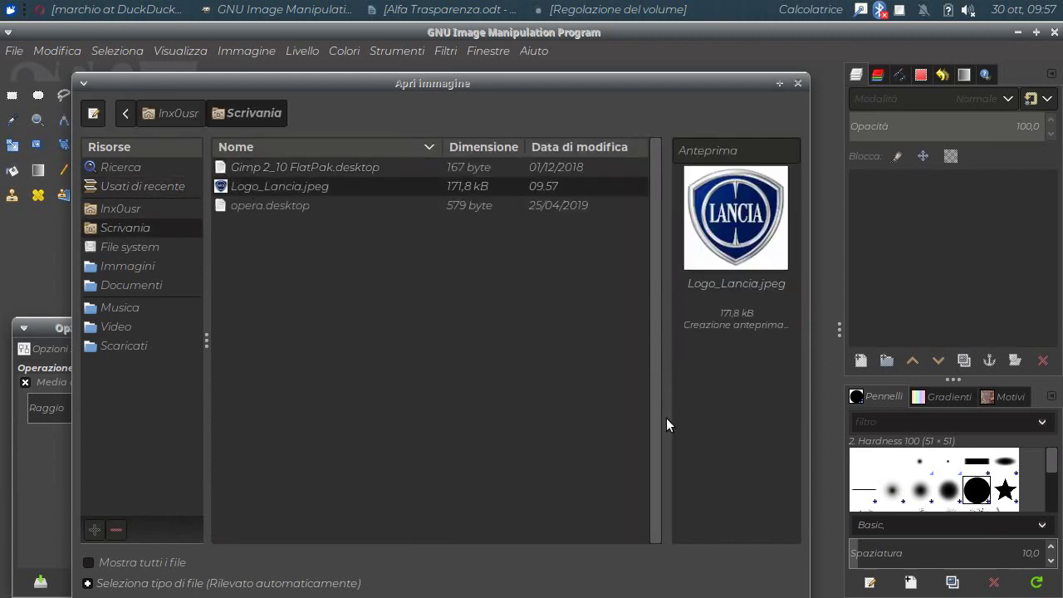
drag(516, 85, 539, 34)
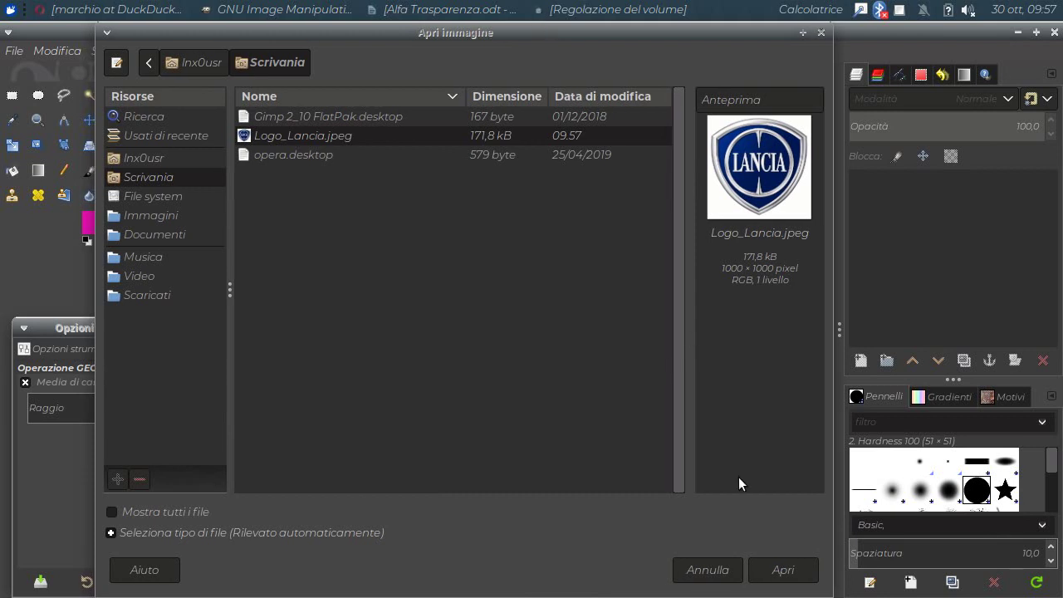
click(782, 570)
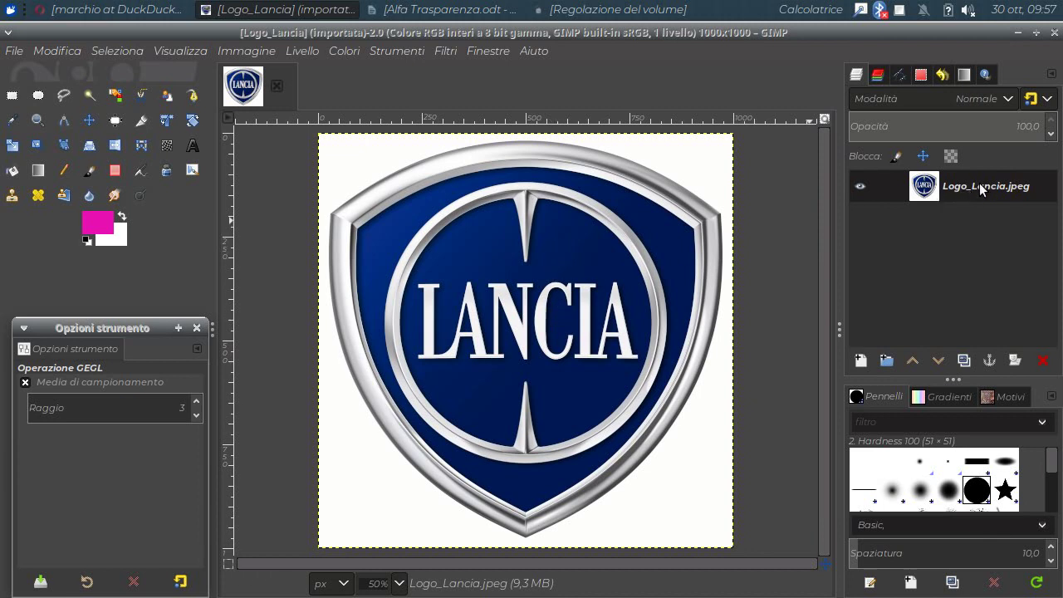
Step: Add an alpha channel to the Logo_Lancia.jpeg layer
right_click(943, 189)
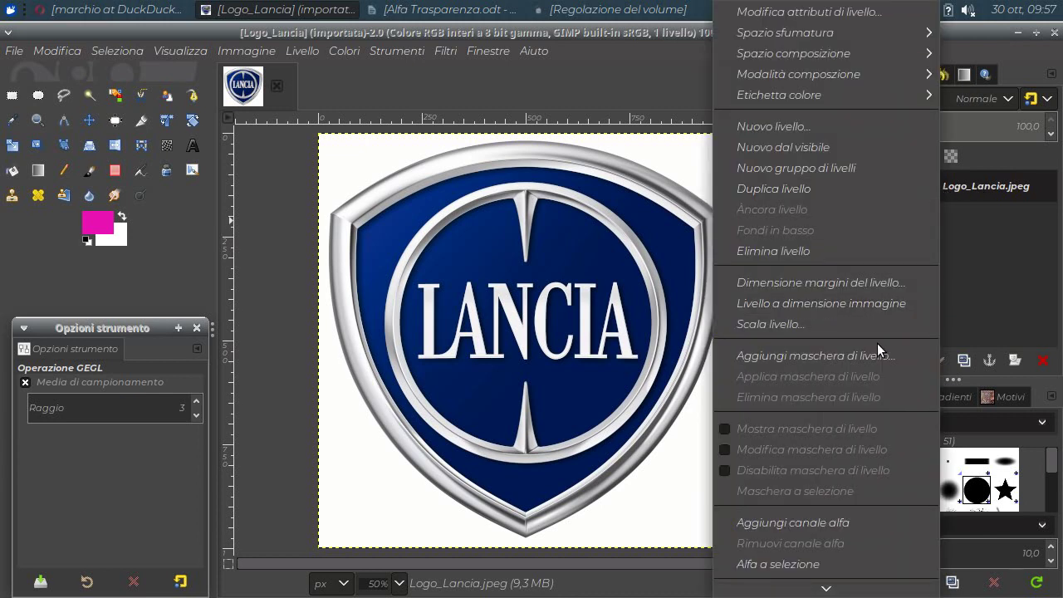
click(809, 523)
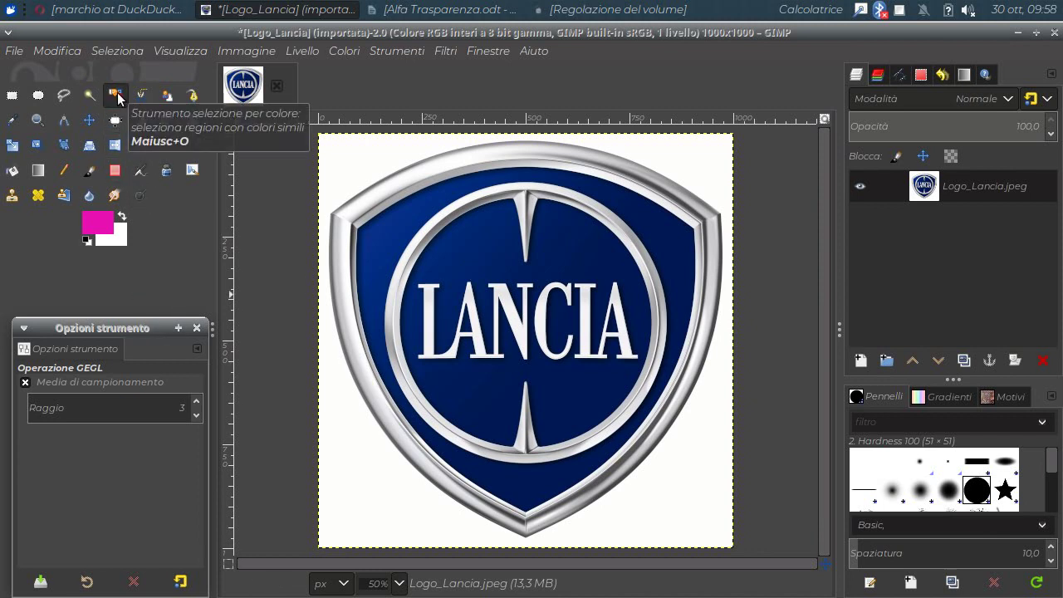
Step: Select every blue region of the shield by colour and delete them to transparency
click(117, 99)
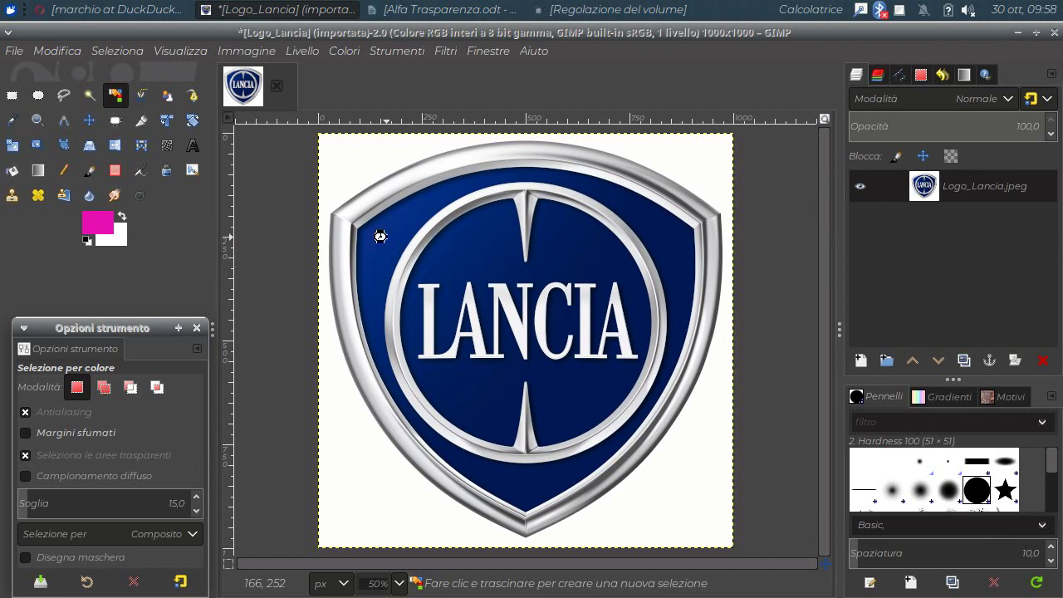
click(387, 238)
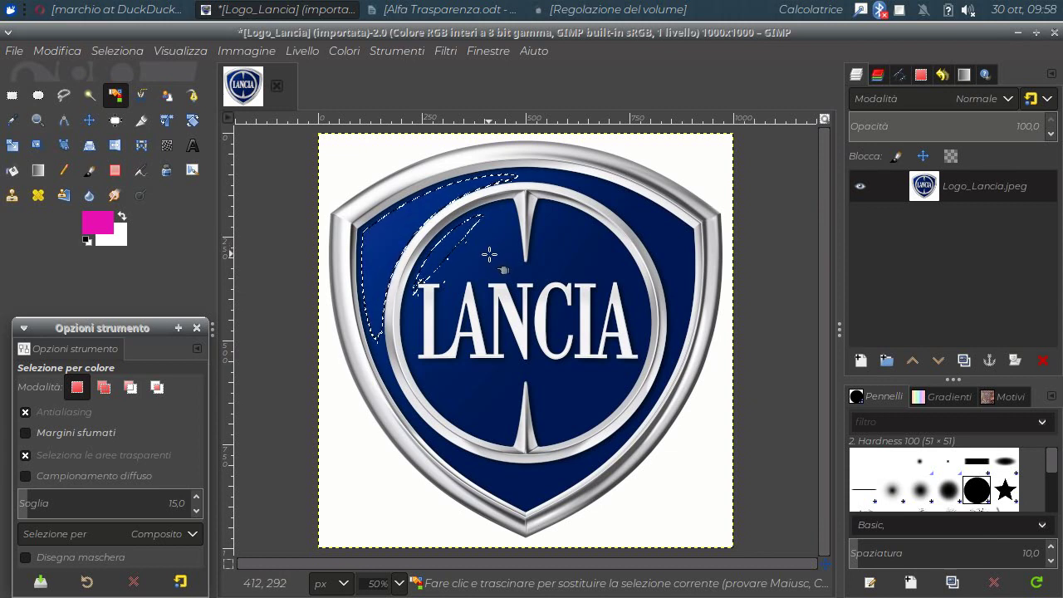
key(shift)
key(shift)
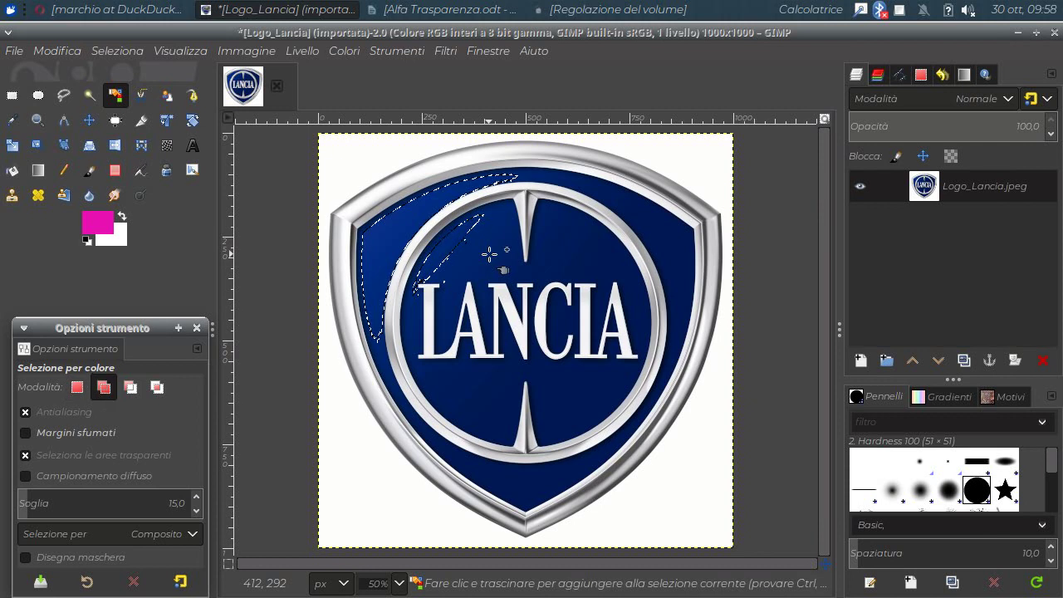
key(shift)
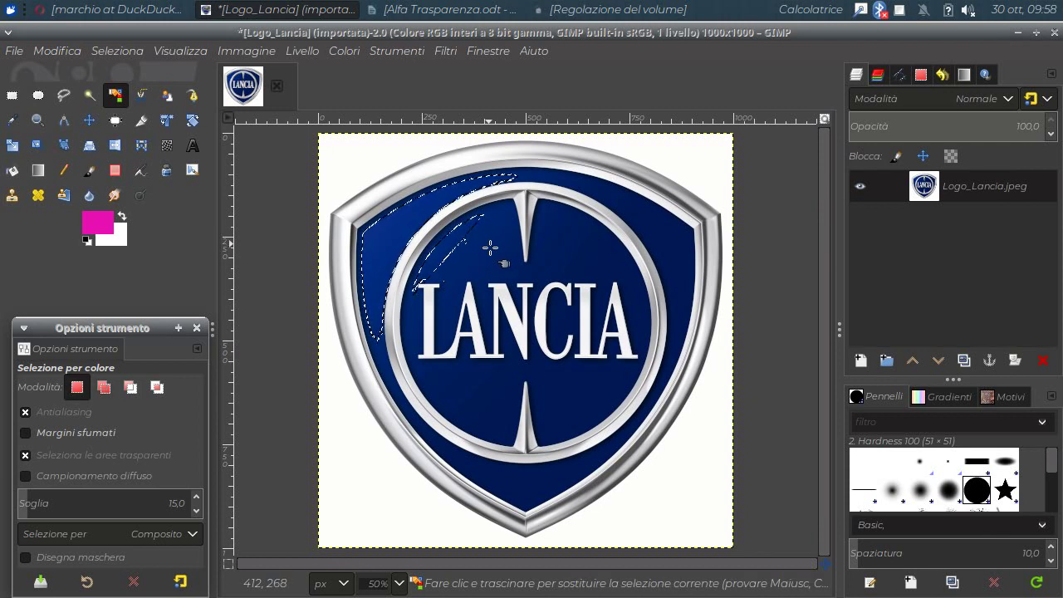
key(shift)
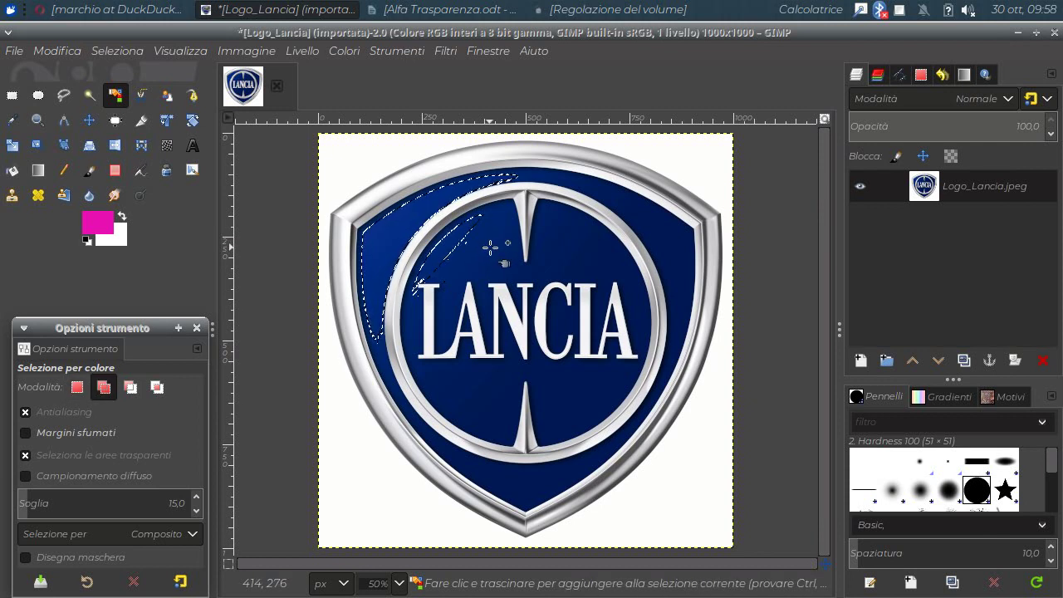
shift+click(490, 248)
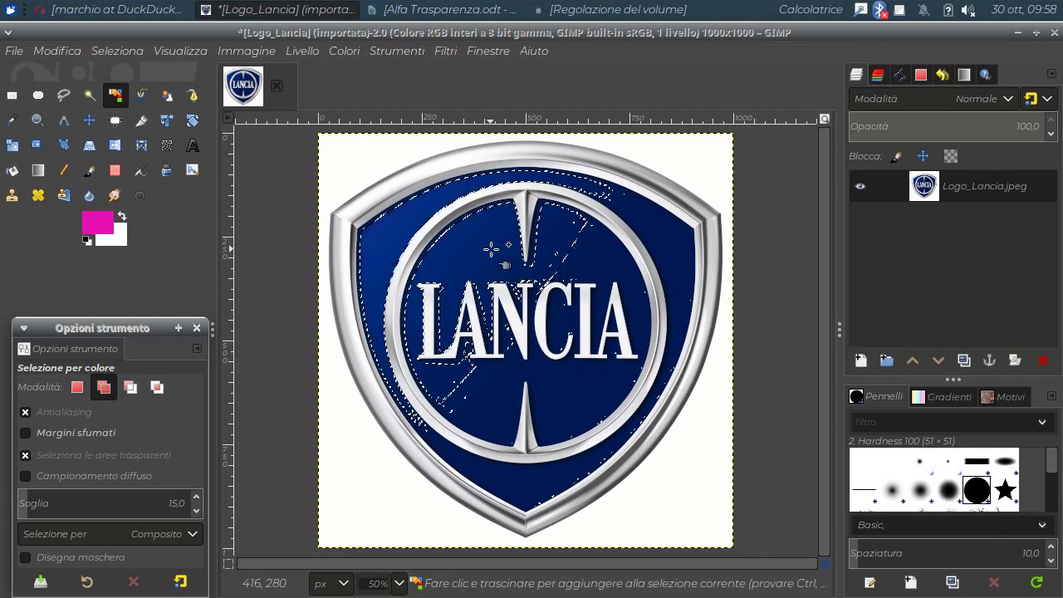
key(shift)
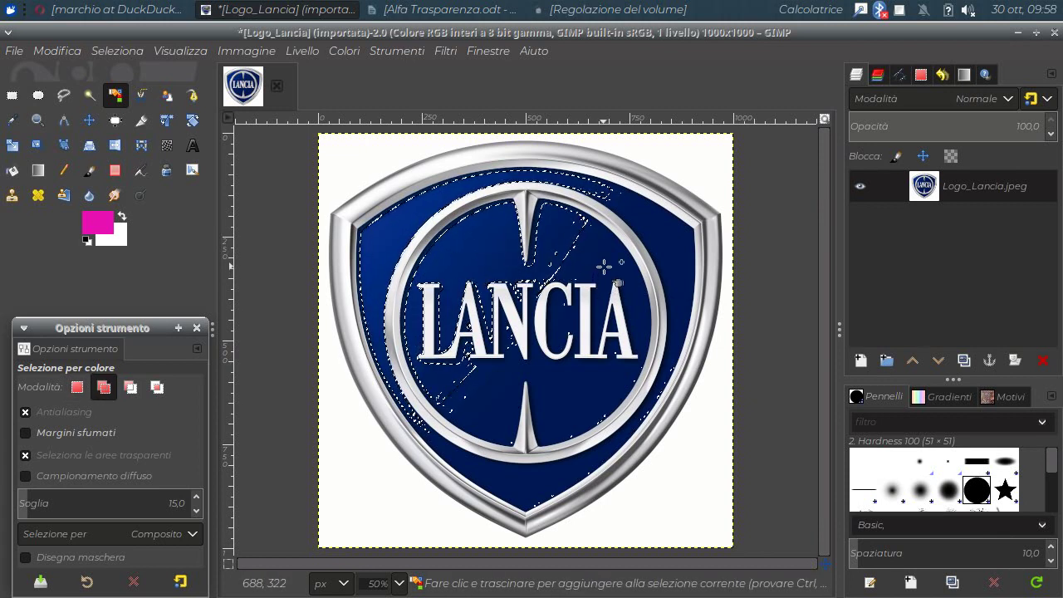
shift+click(599, 264)
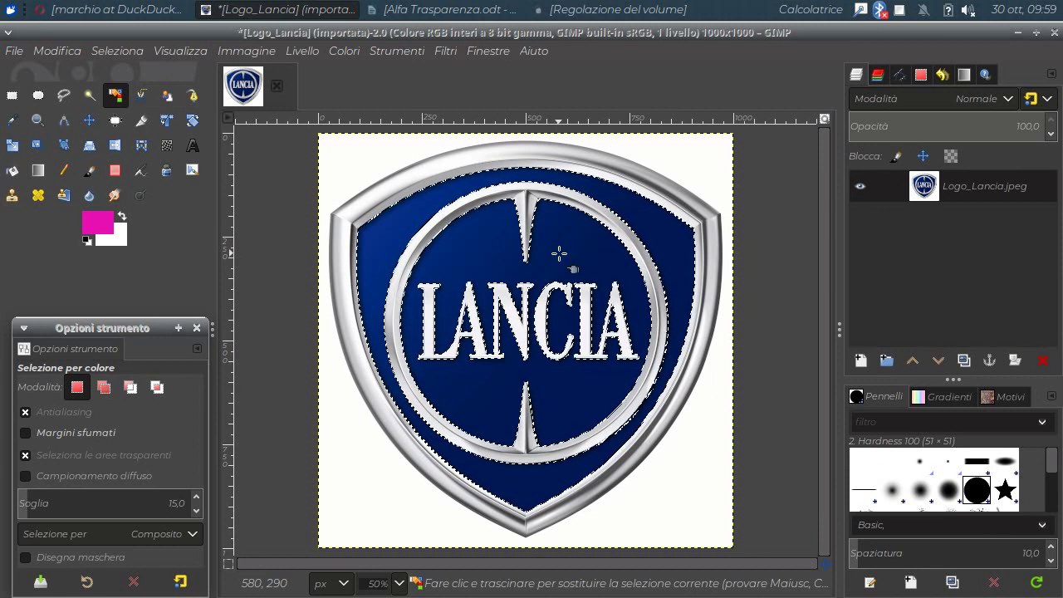
key(Delete)
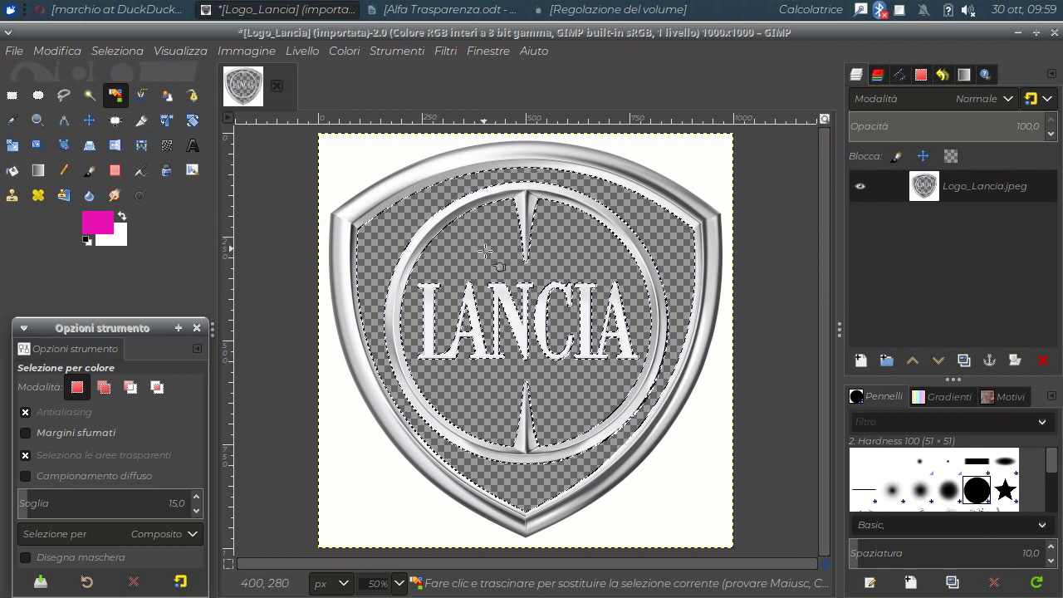
right_click(945, 185)
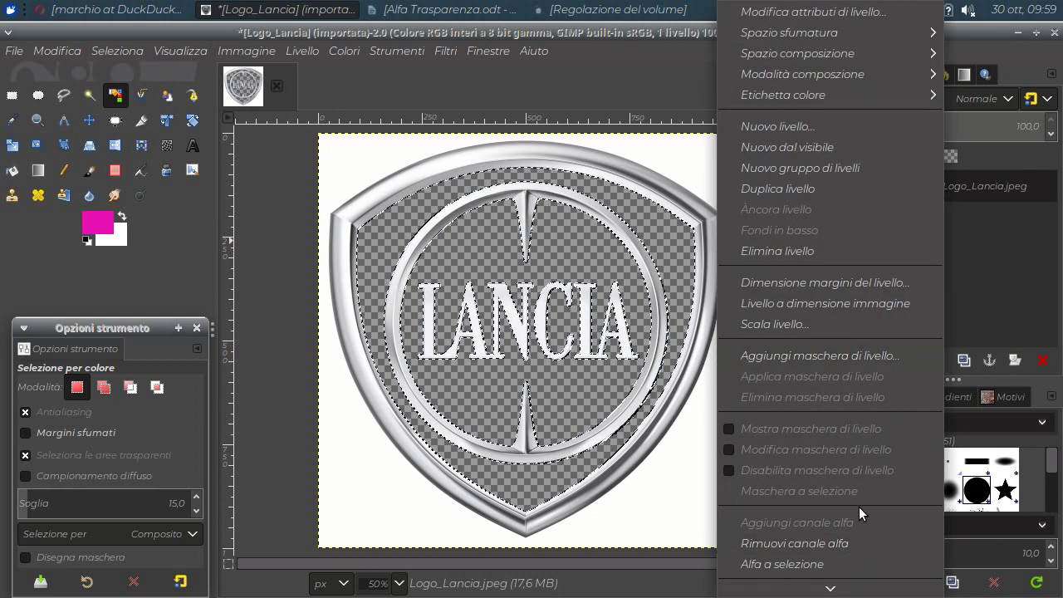
click(1019, 269)
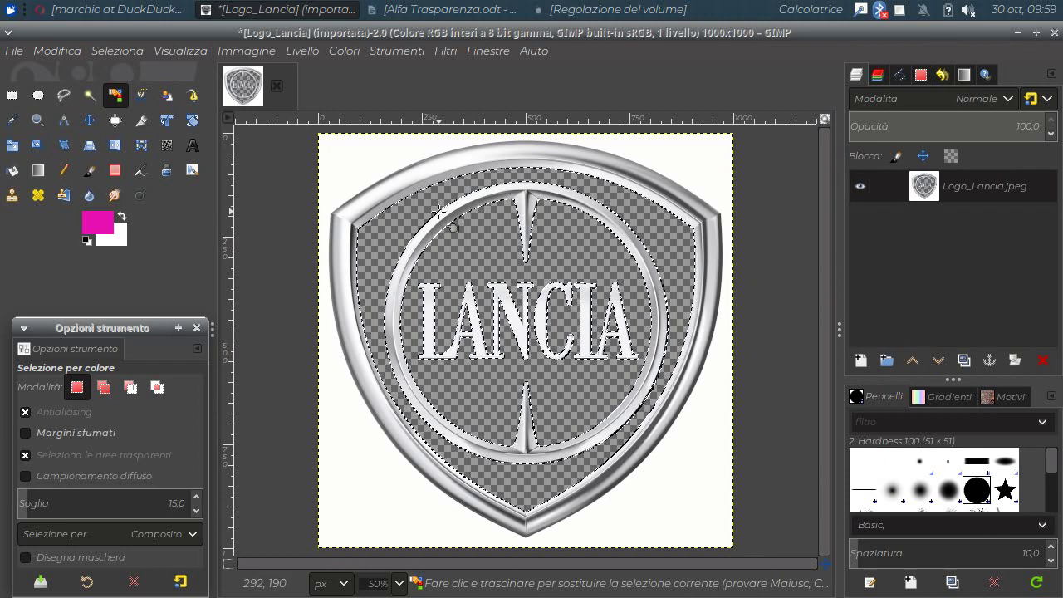
Step: Deselect all, try selecting the white background by colour, then deselect again
click(93, 51)
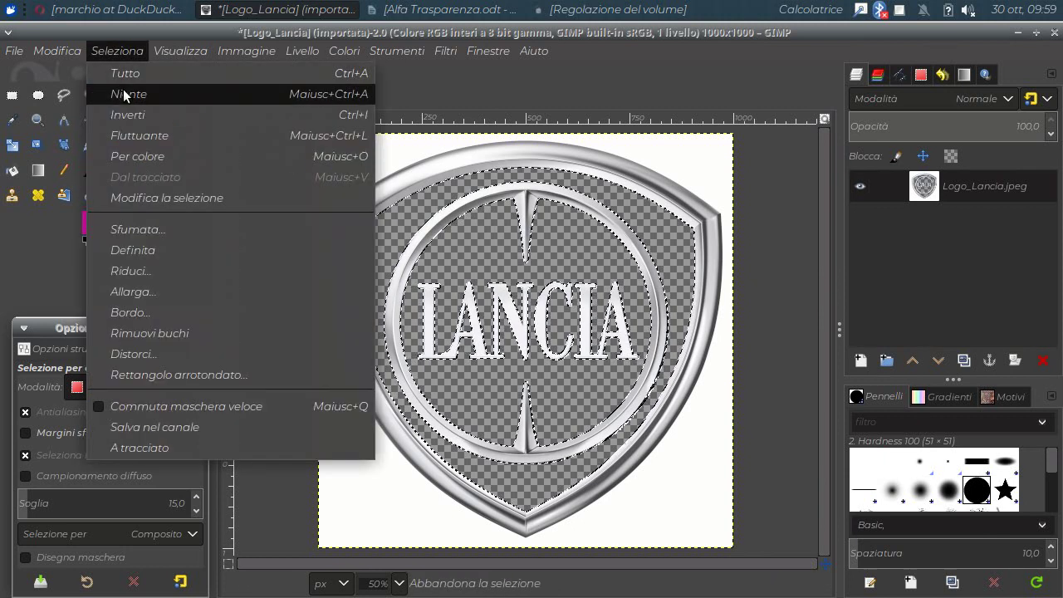
click(128, 94)
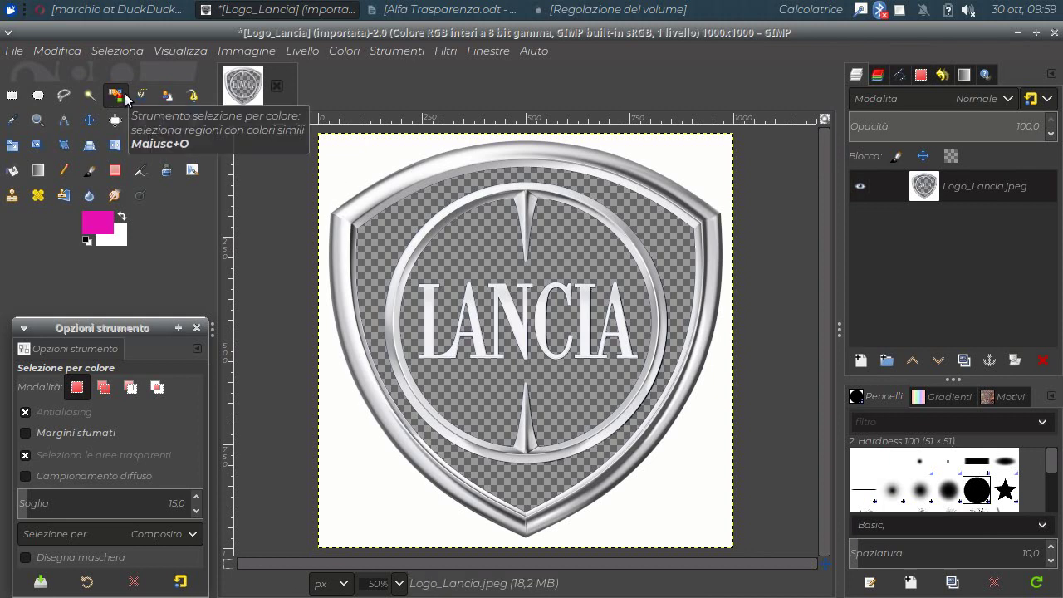
click(353, 453)
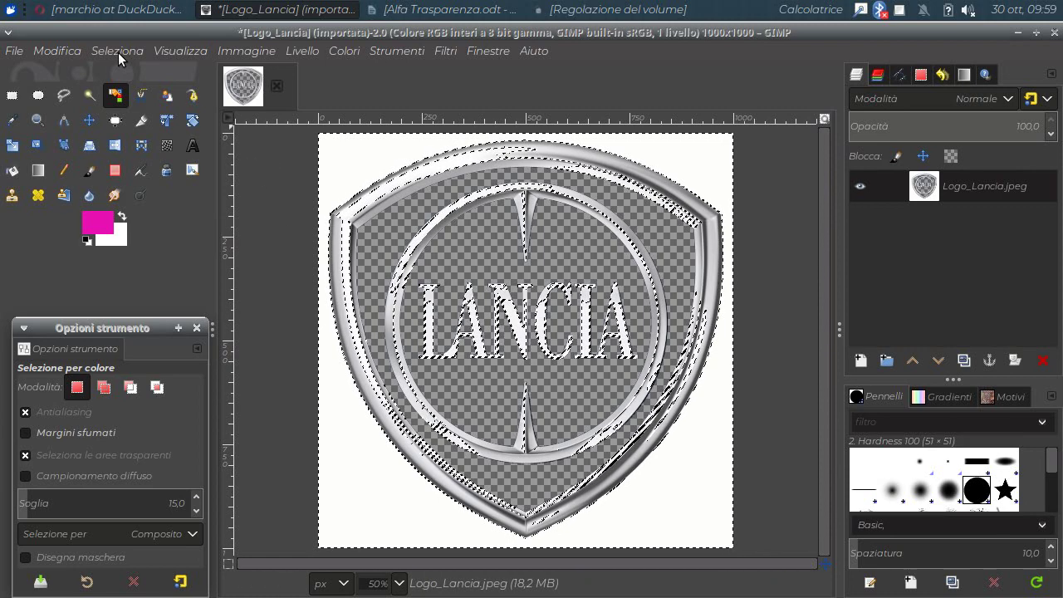
click(118, 53)
click(124, 93)
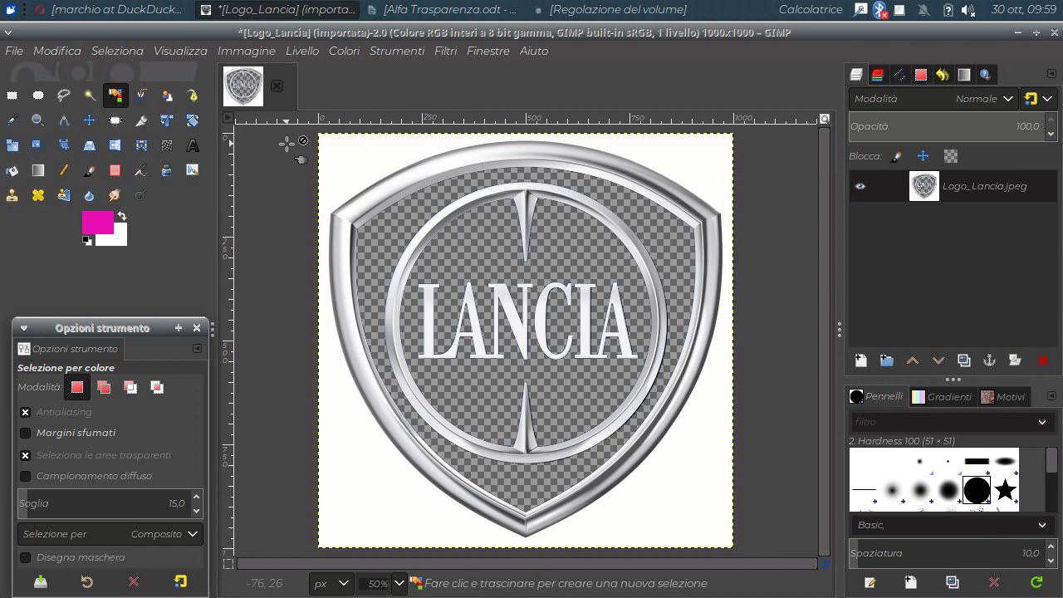
Step: Set the foreground colour to pink e21492
click(107, 228)
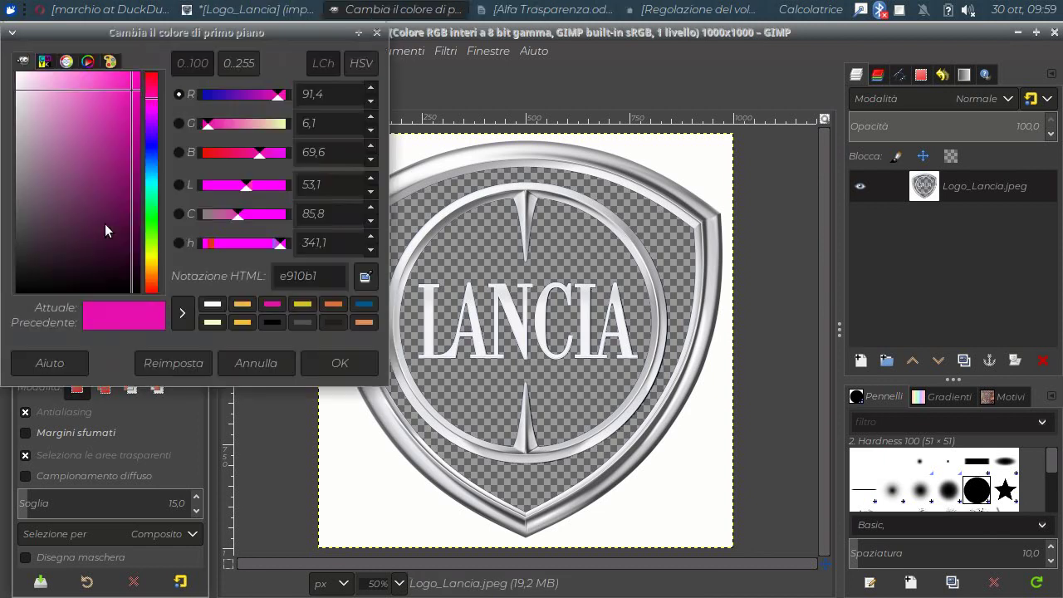
click(151, 94)
click(128, 96)
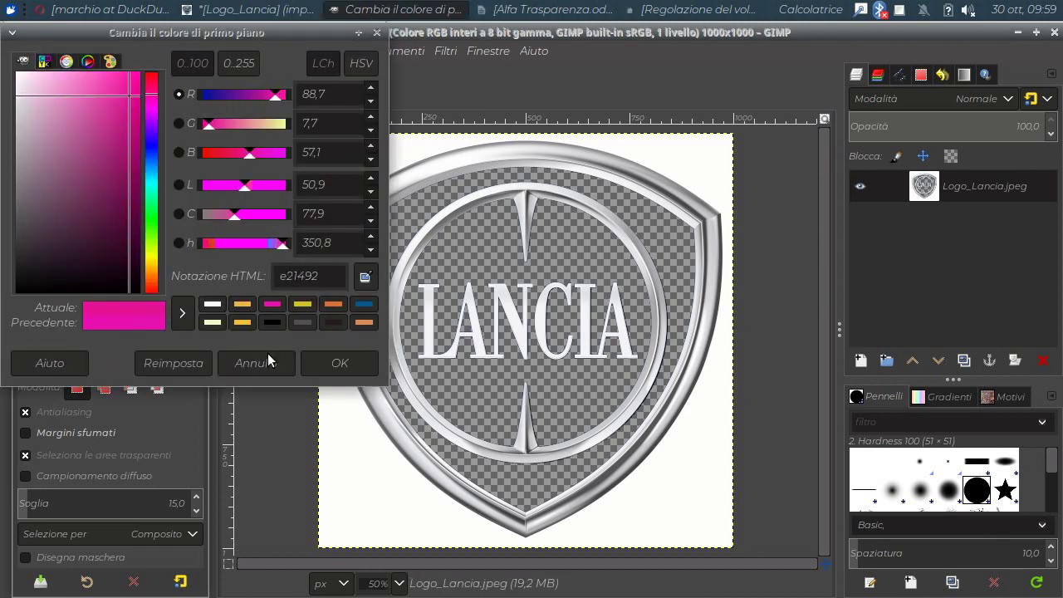
click(340, 362)
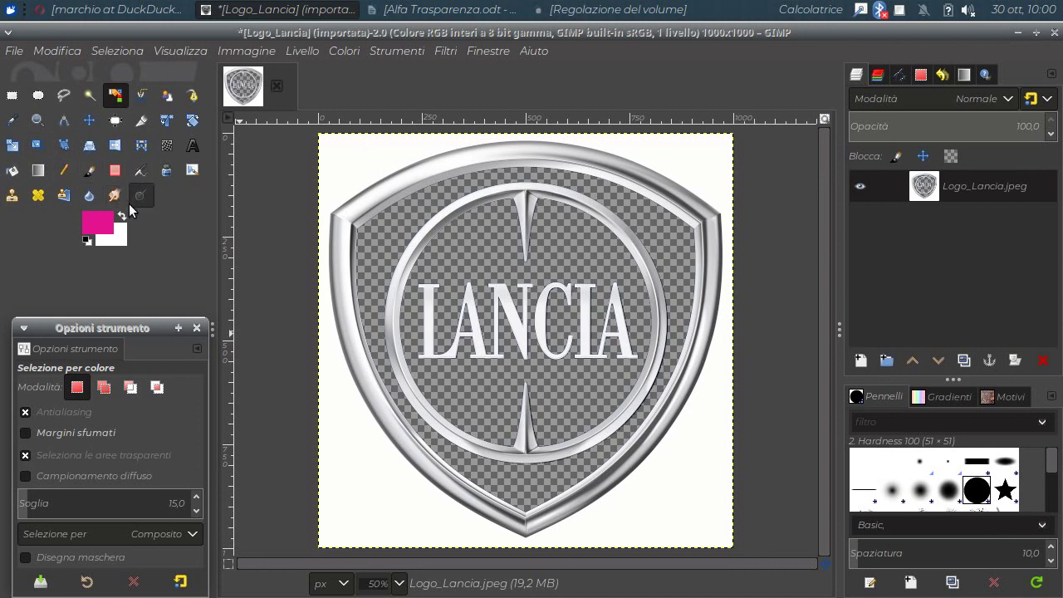
Step: Bucket-fill the white area around the shield with the pink foreground colour
click(12, 172)
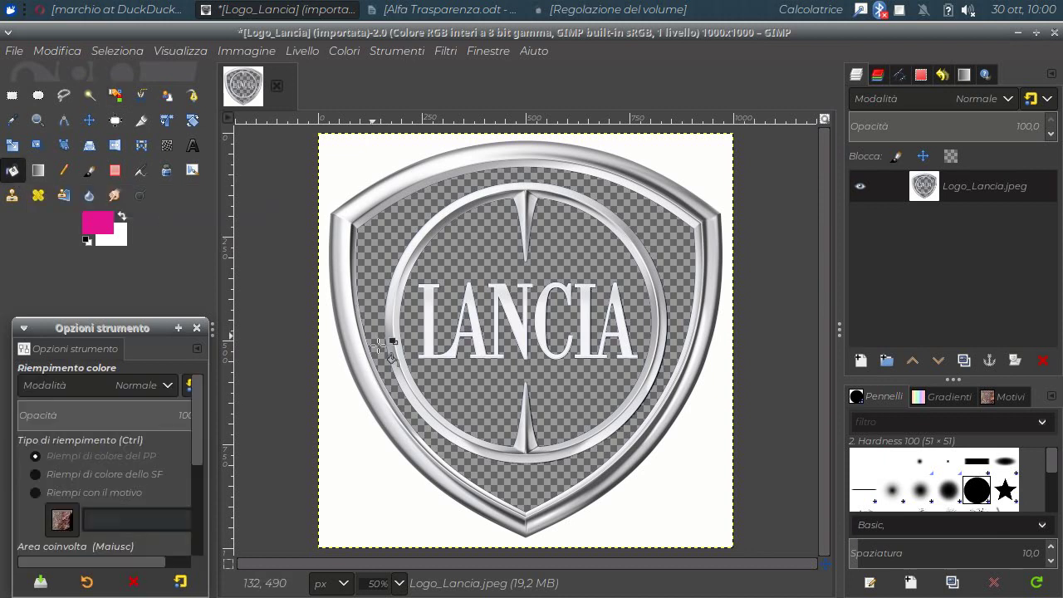
click(355, 457)
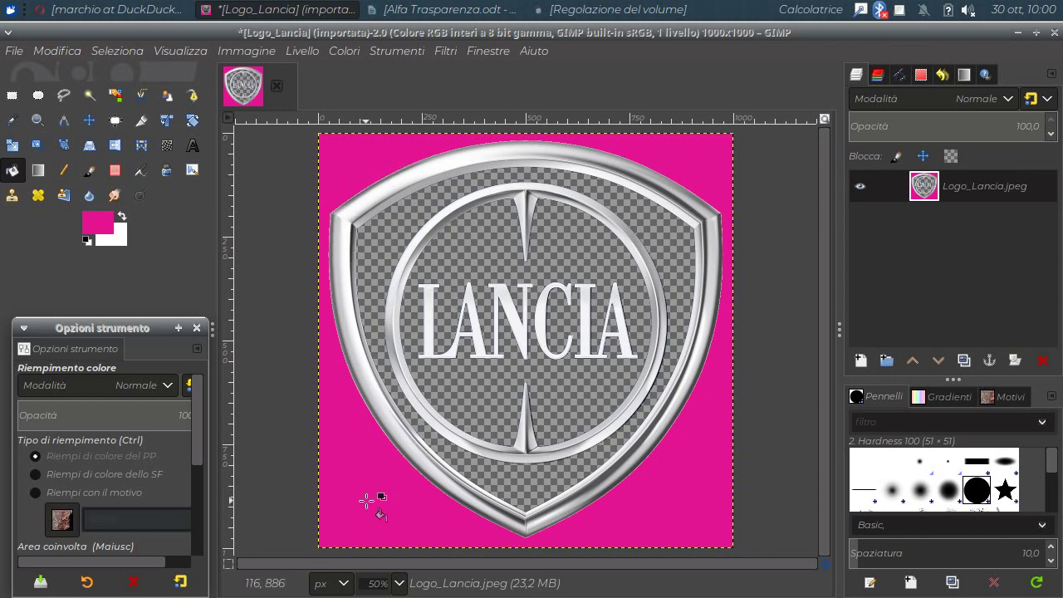
click(117, 97)
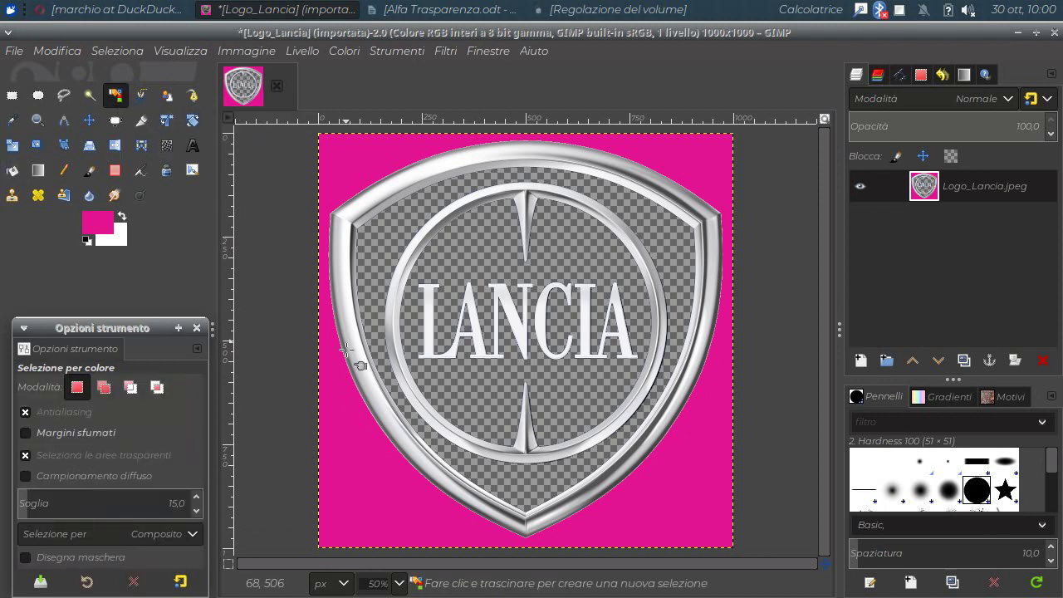
Step: Select the pink surround by colour, delete it, and clear the selection
click(348, 431)
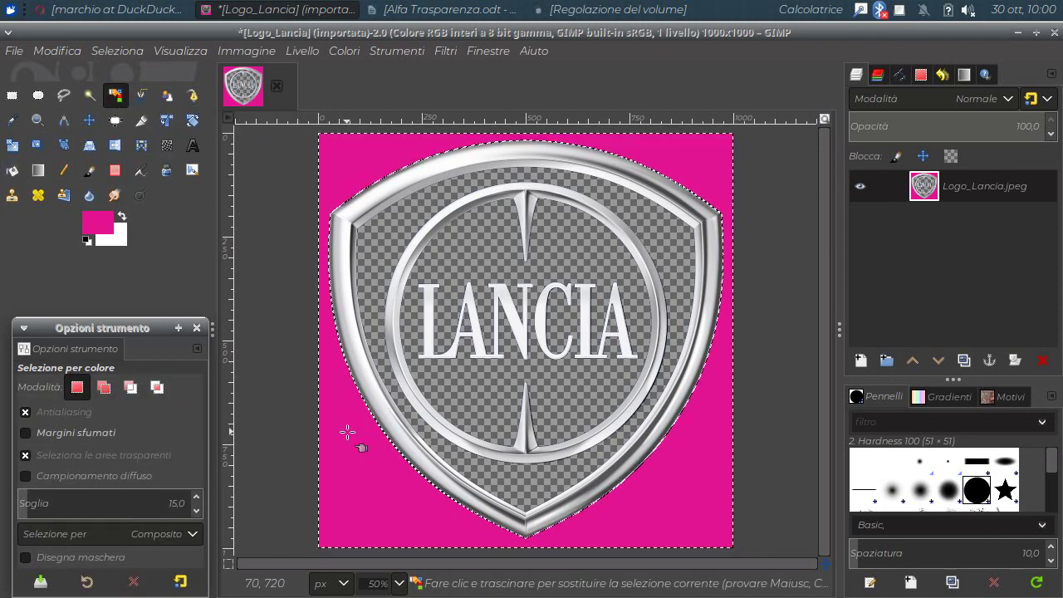
key(Delete)
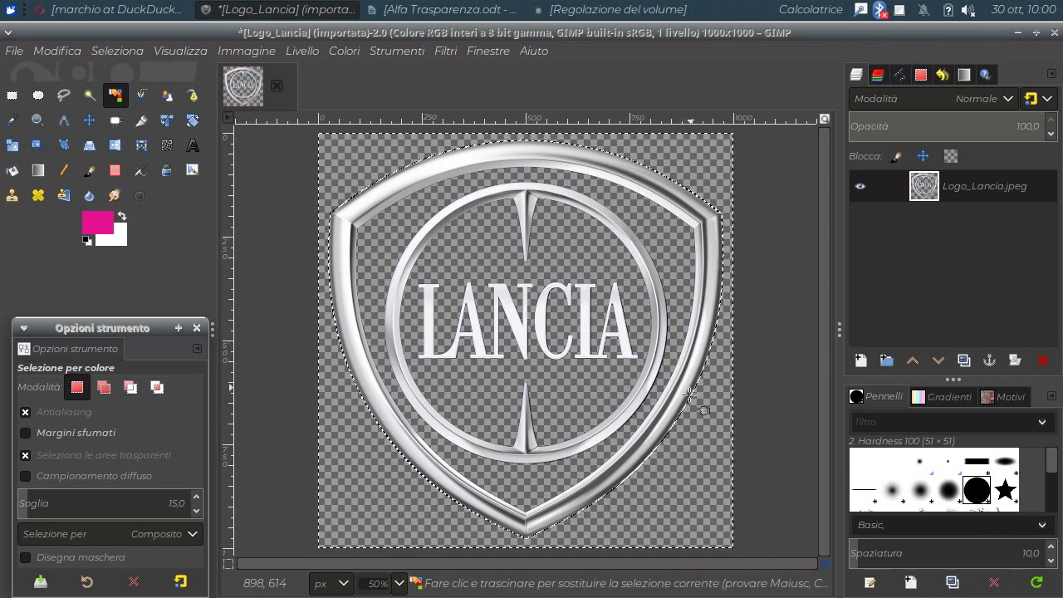
click(124, 50)
click(118, 92)
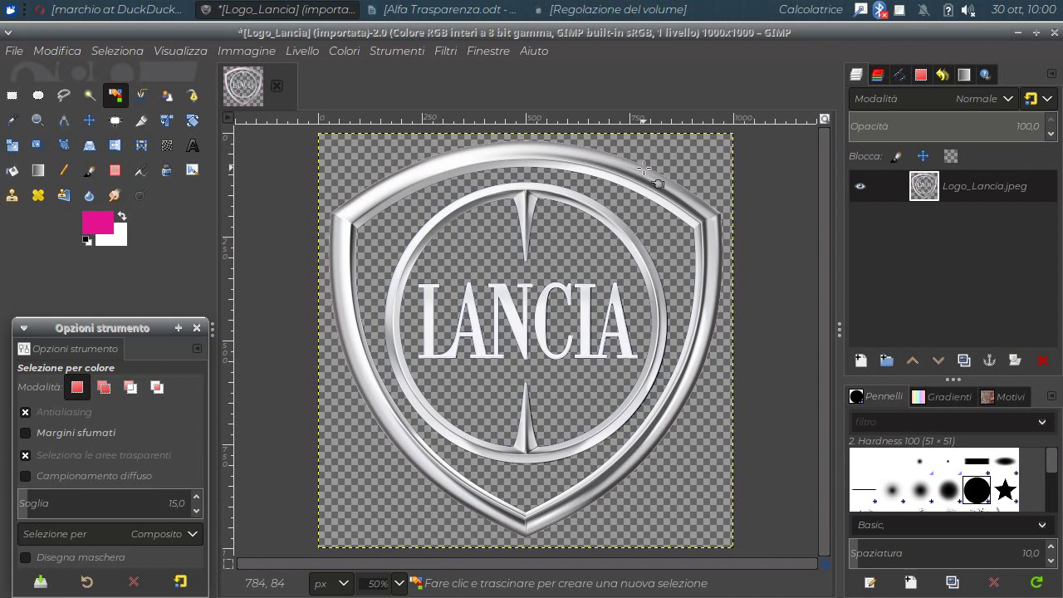
Step: Soften the Lancia logo layer with a 1,50 × 1,50 Gaussian blur
click(440, 50)
mouse_move(479, 147)
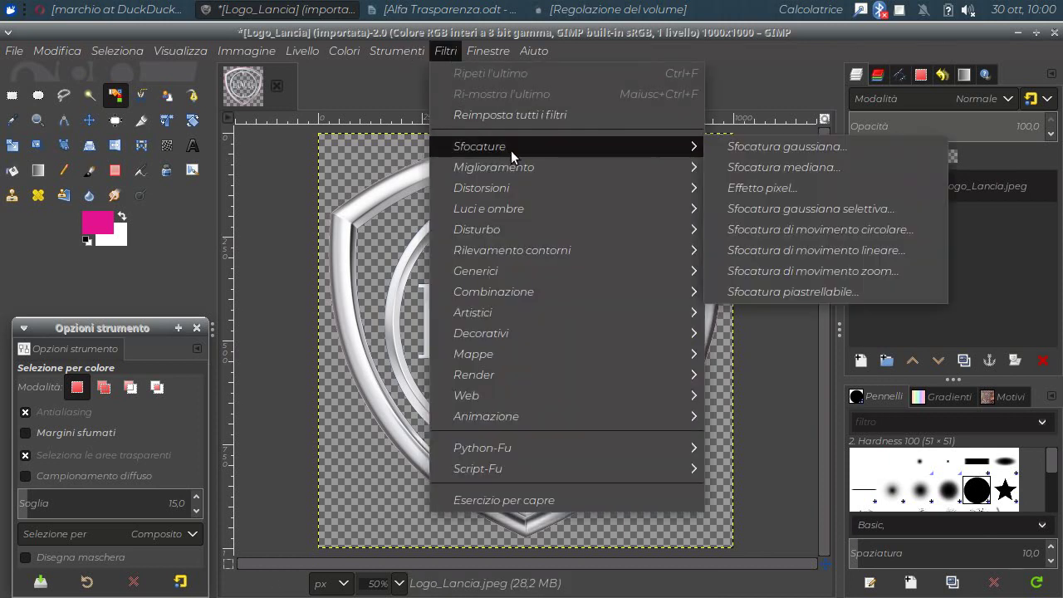
click(747, 147)
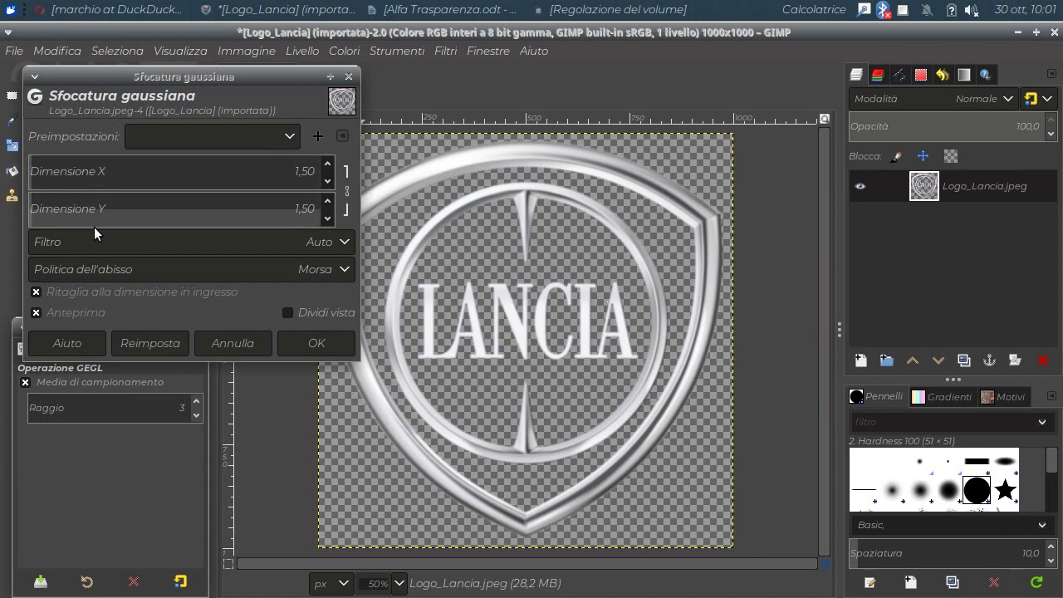
click(309, 344)
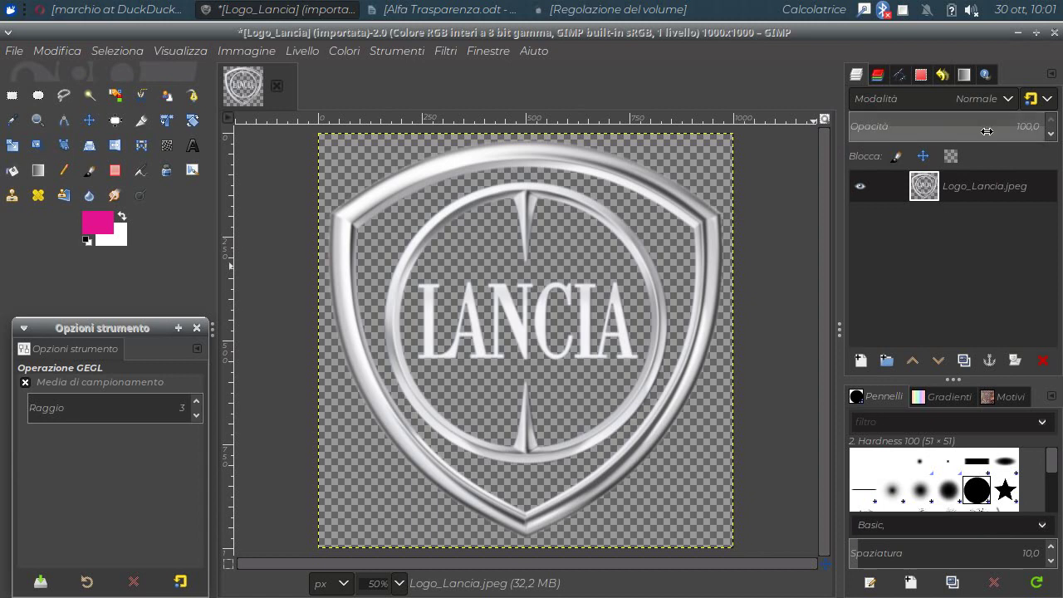
Step: Lower the Logo_Lancia.jpeg layer's opacity to 25,0 in the Layers panel
drag(993, 127, 965, 133)
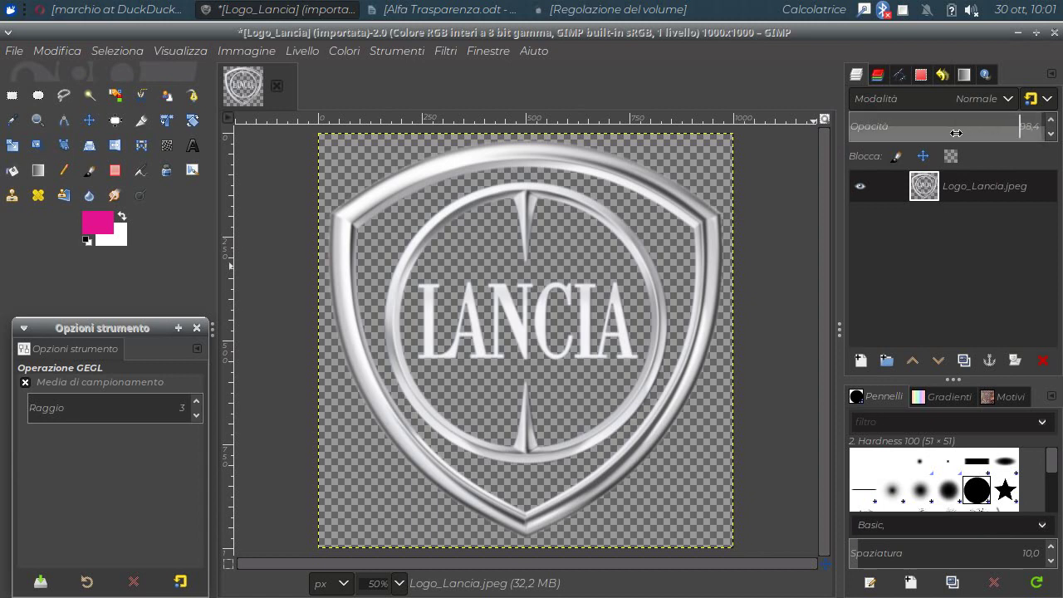
drag(964, 133, 992, 130)
click(1013, 129)
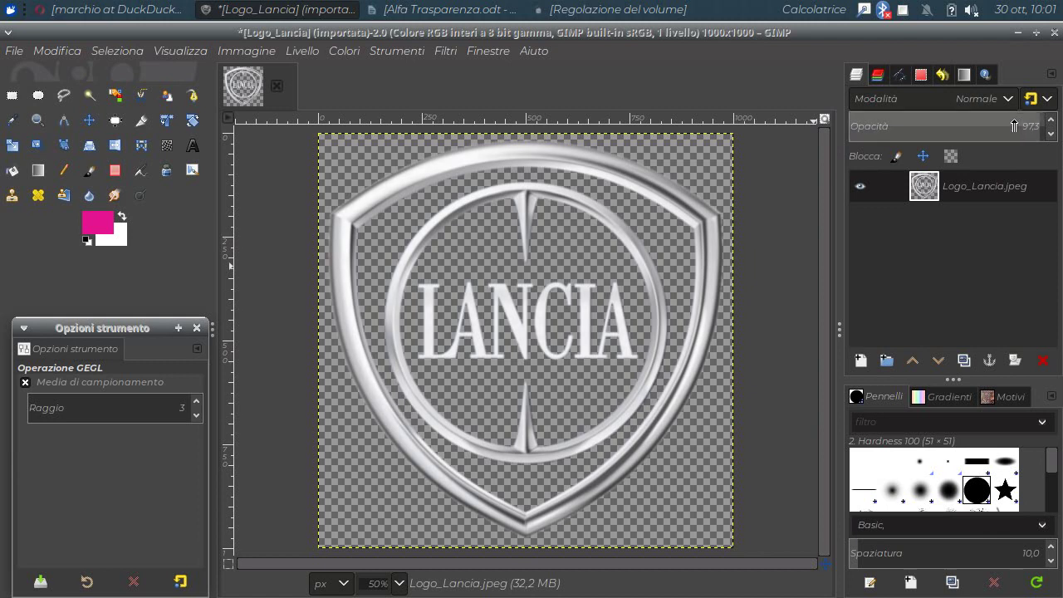
click(1012, 125)
drag(961, 125, 905, 128)
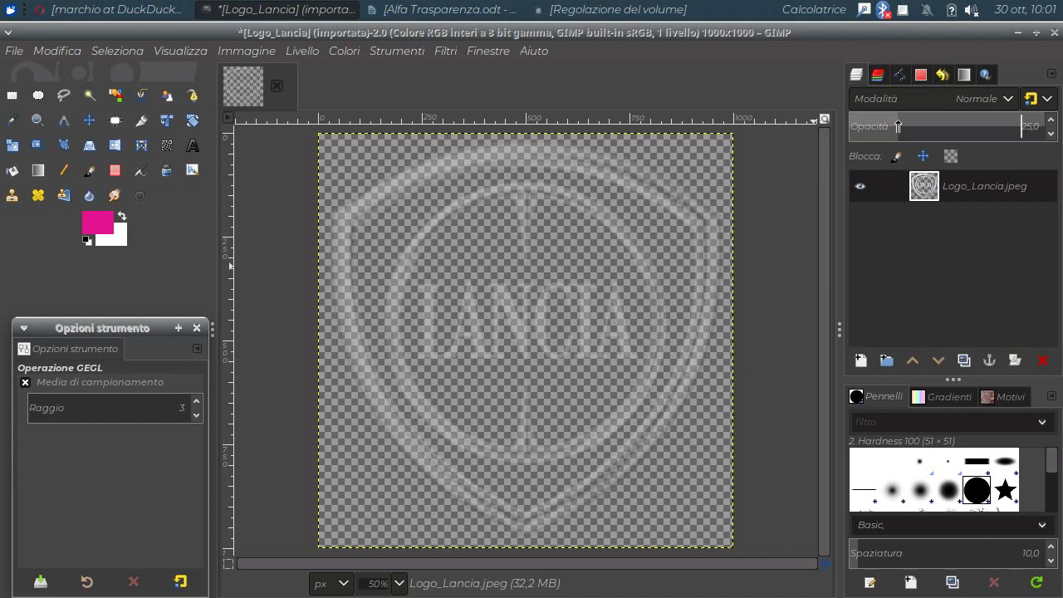
drag(897, 127, 898, 127)
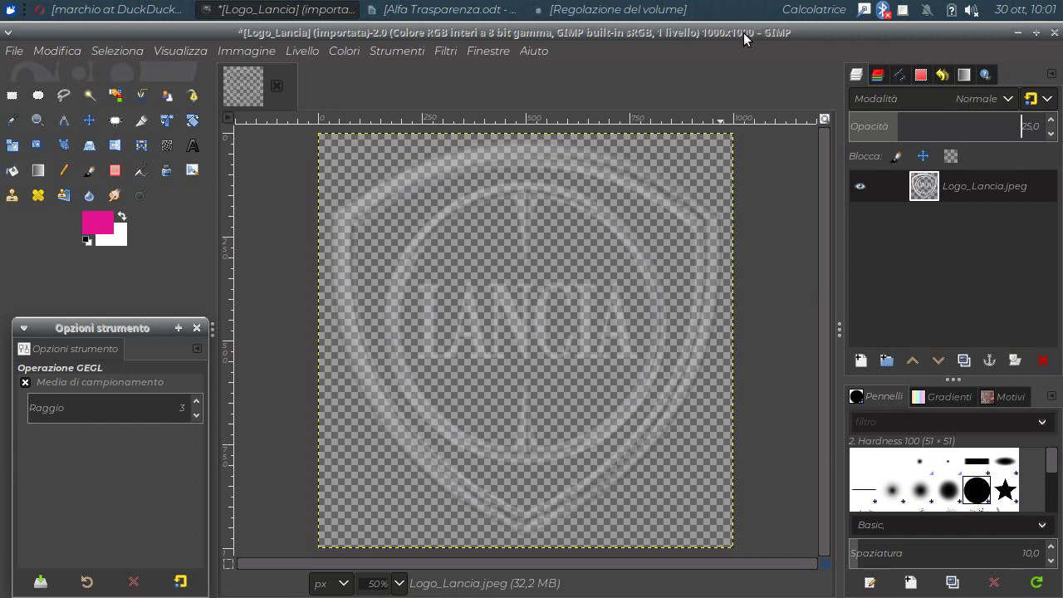
Step: Scale the logo image to 350 × 350 pixels and view it at 100%
click(249, 50)
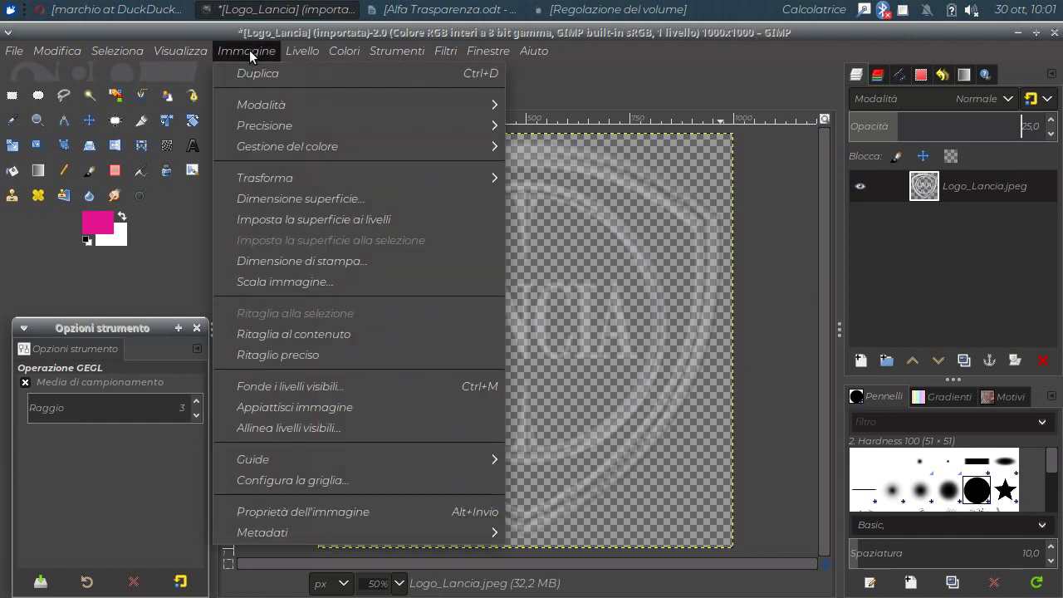
click(256, 282)
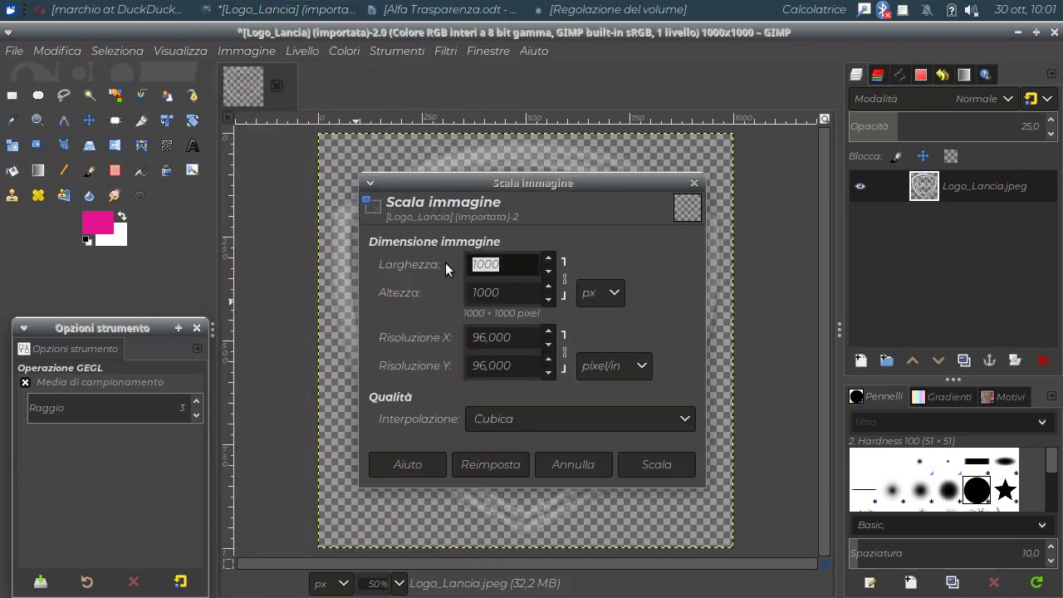
text(350)
key(Tab)
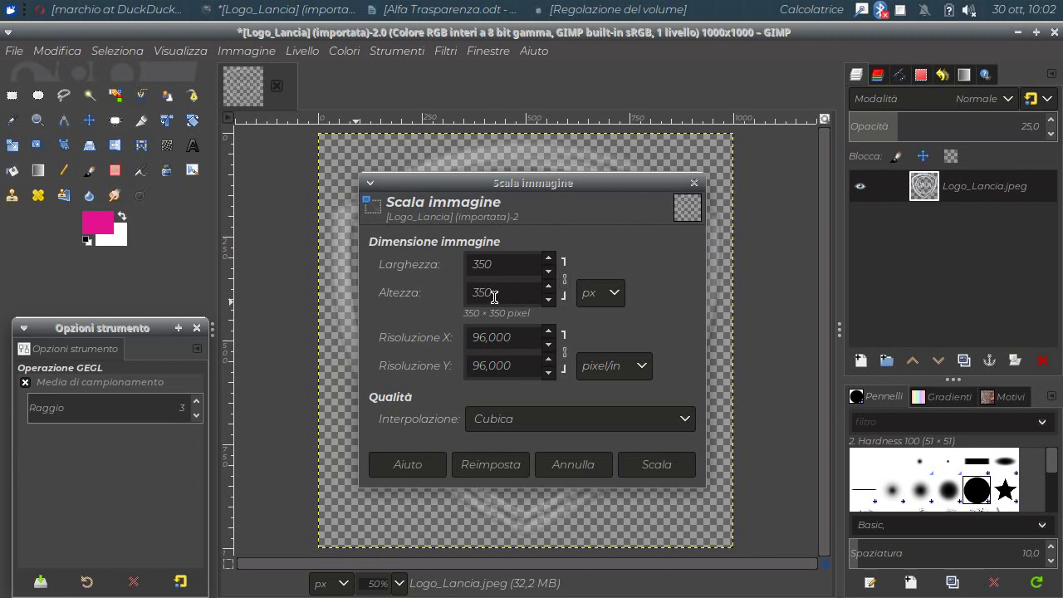
click(669, 463)
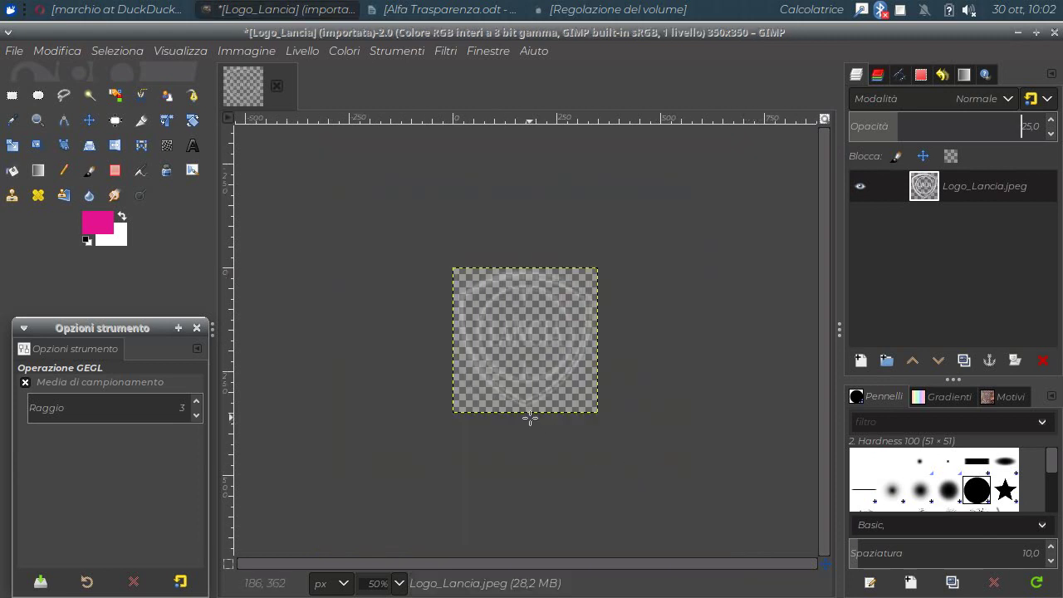
ctrl+scroll(527, 417, up, 3)
ctrl+scroll(526, 418, down, 1)
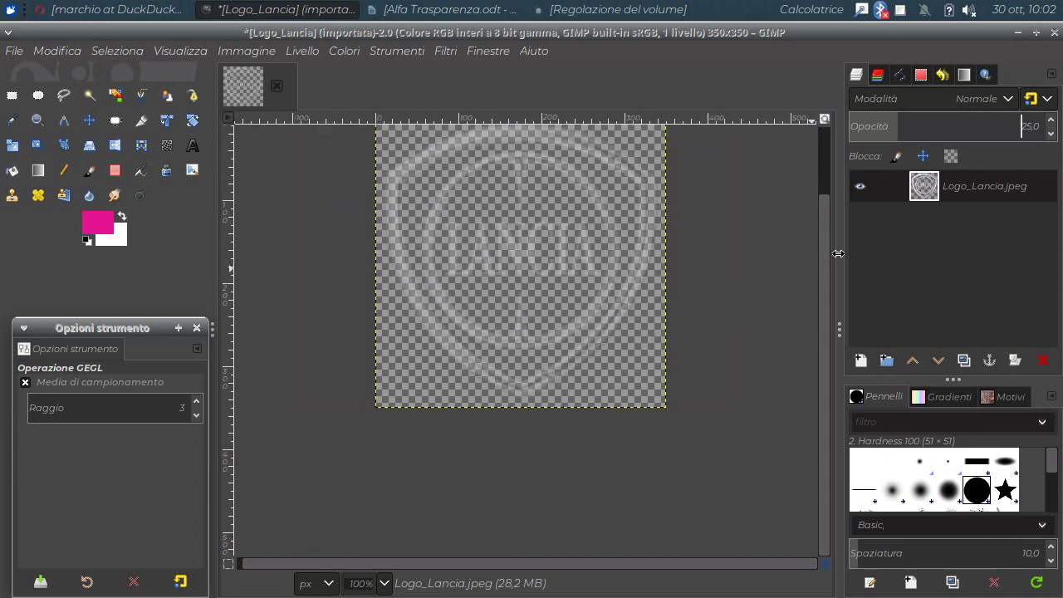
drag(819, 257, 816, 210)
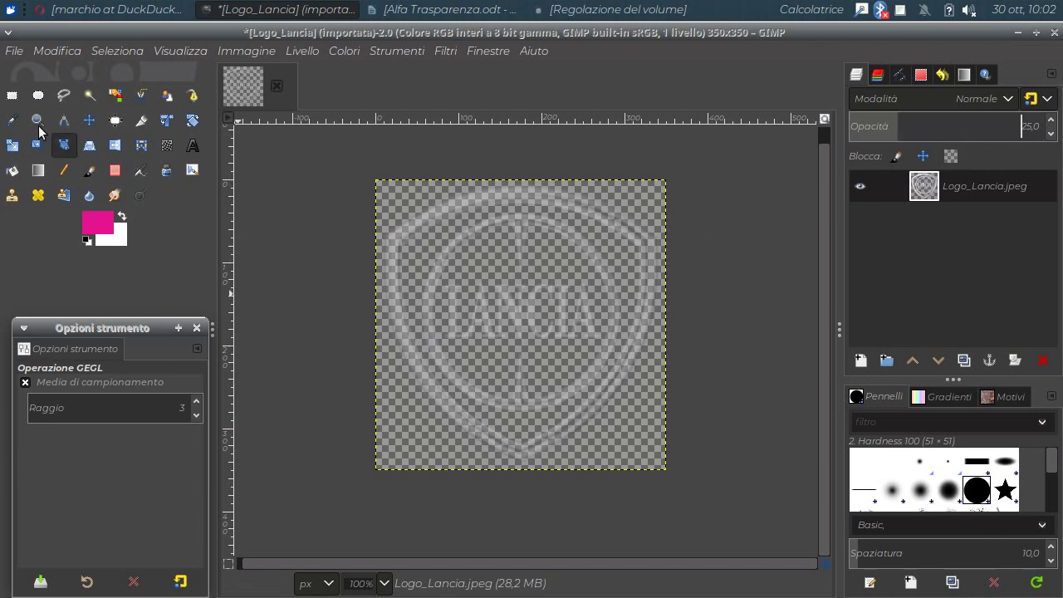
Step: Start exporting the image to the desktop as Logo_Lancia_Trasparenza.png
click(19, 54)
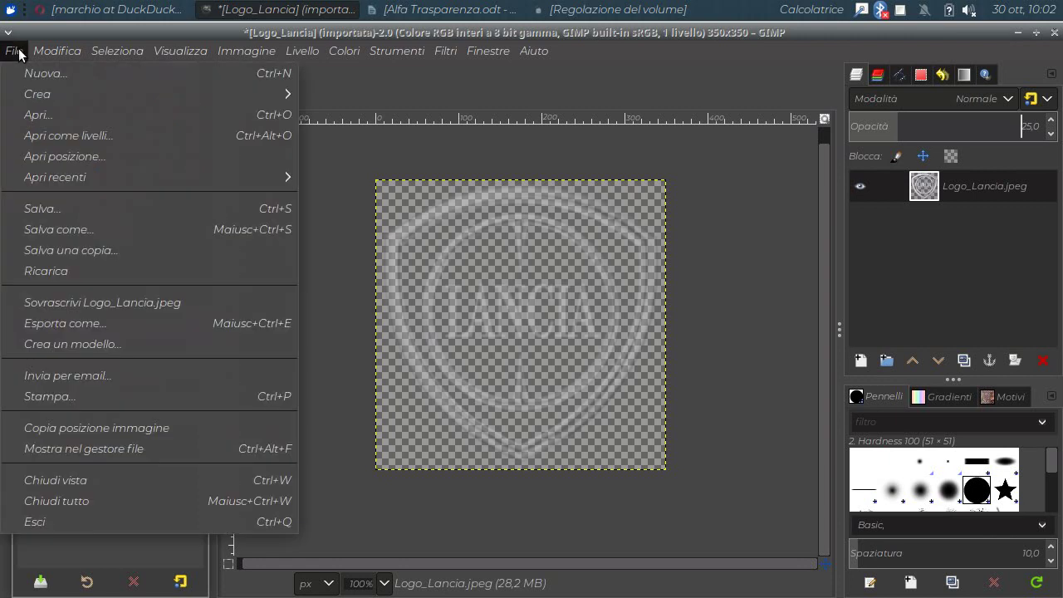
click(29, 324)
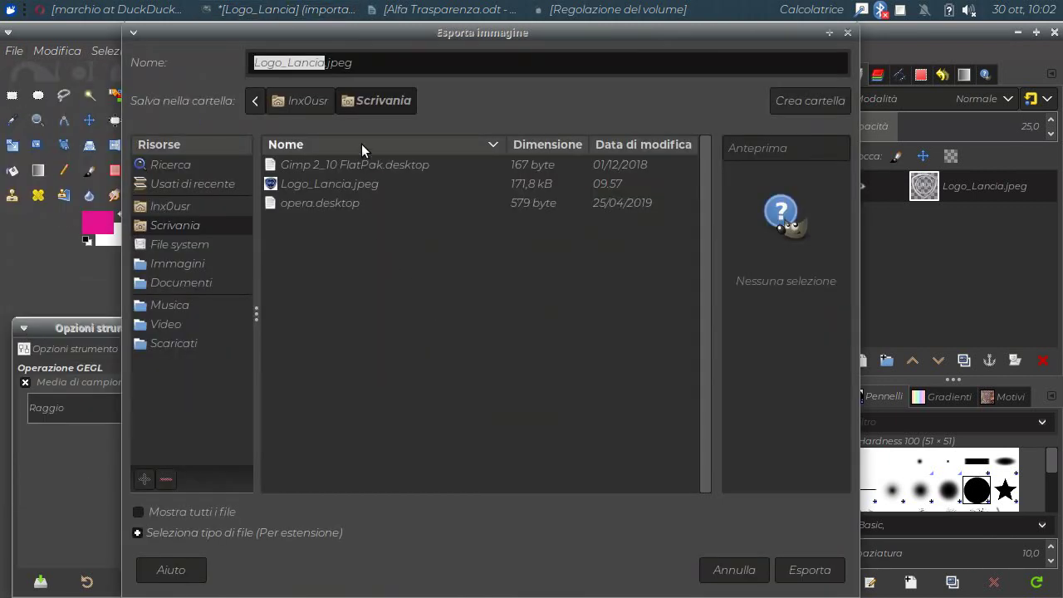
click(377, 60)
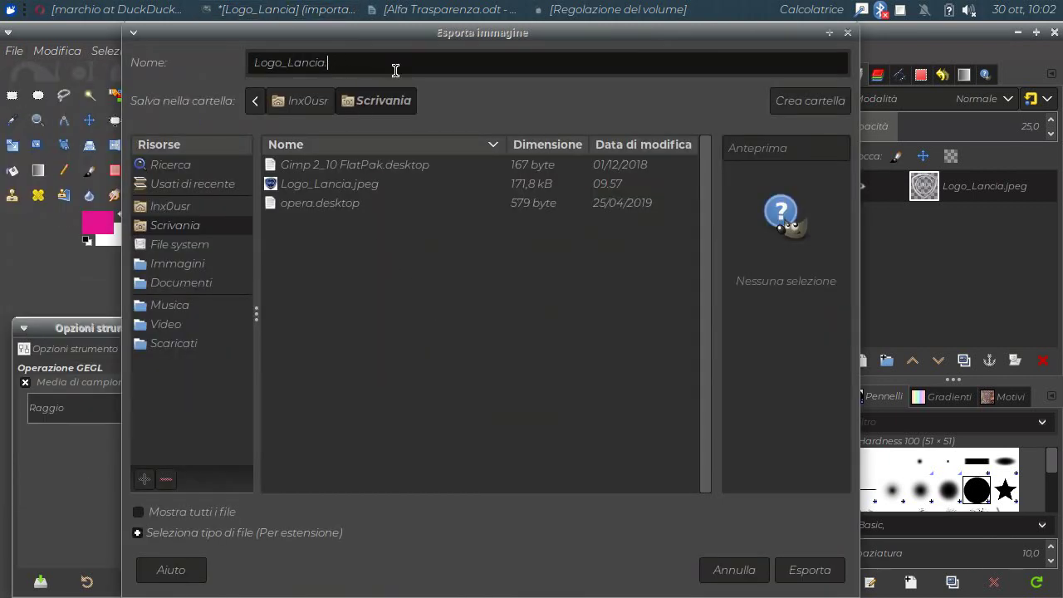
text(png)
key(Delete)
text(_)
text(Tra)
text(sporenza)
Step: Export the PNG with compression 0, then minimise GIMP and move its desktop icon
click(802, 572)
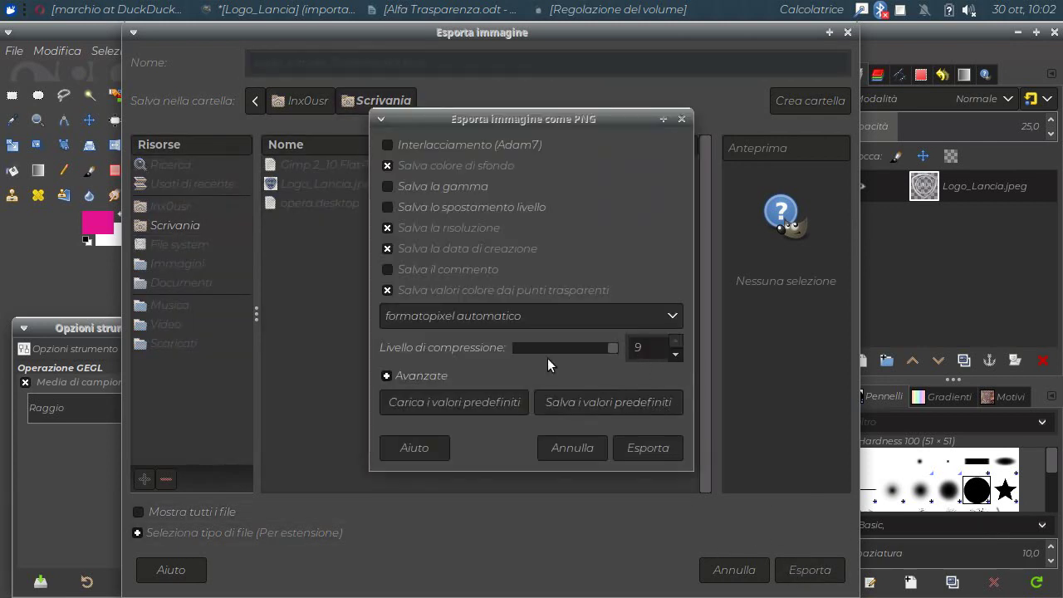
drag(611, 347, 469, 345)
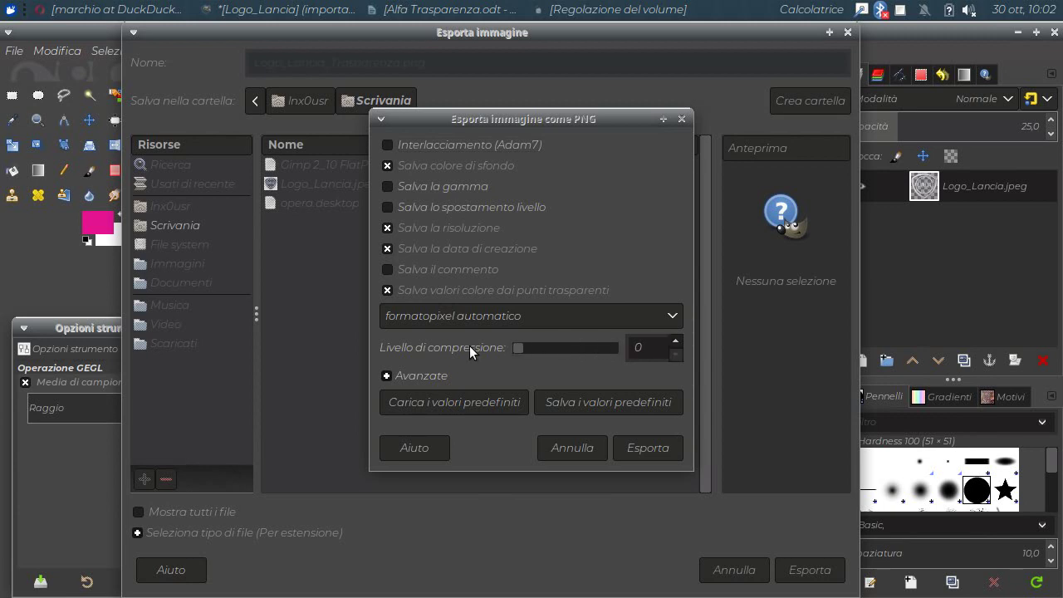
click(641, 450)
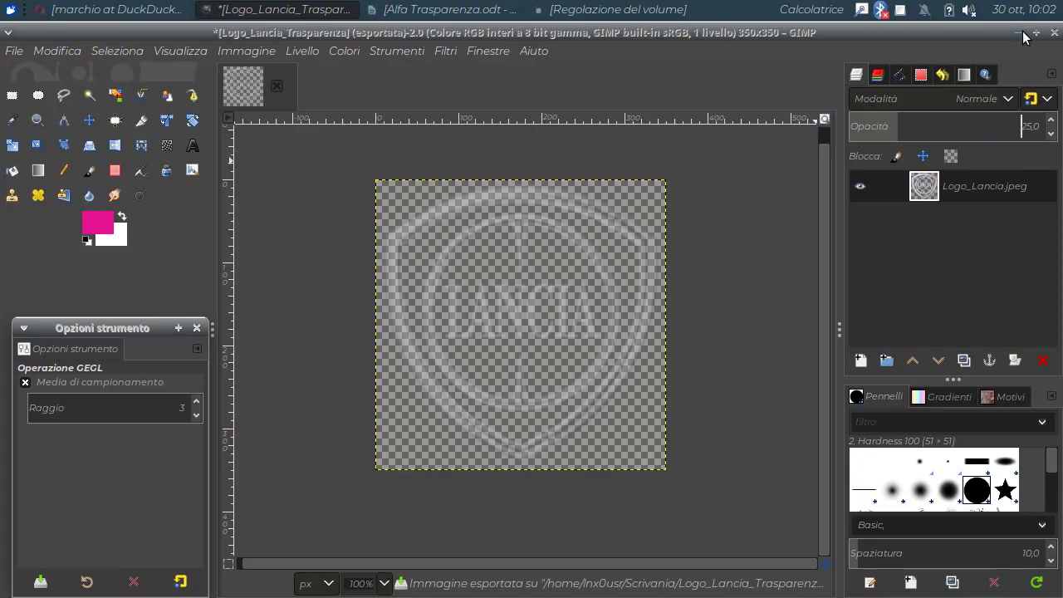
click(1016, 34)
drag(60, 162, 332, 166)
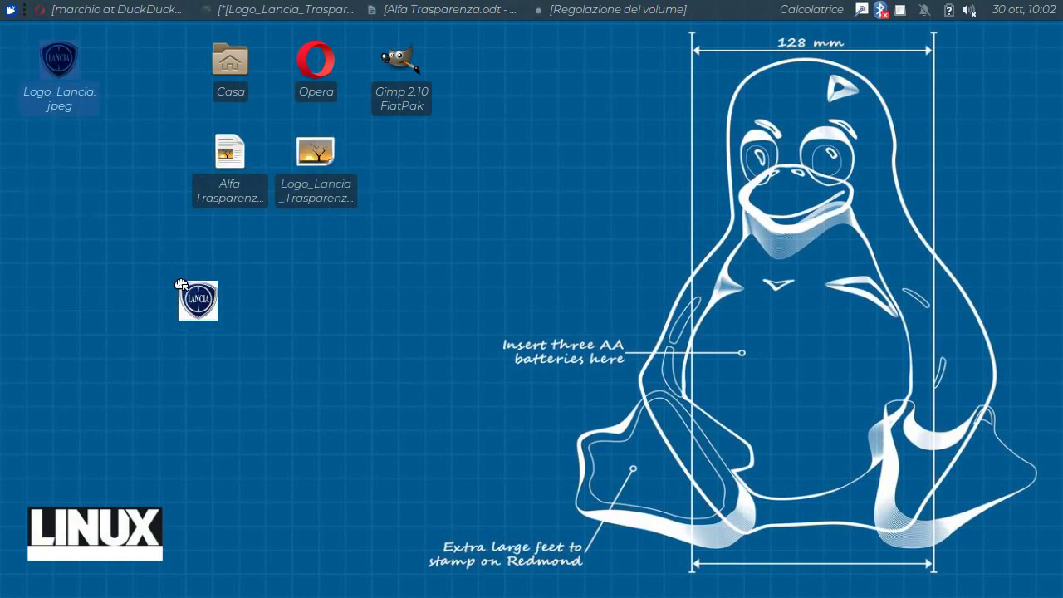
Step: Line up the logo icons beside the Alfa Trasparenza document on the desktop
drag(52, 60, 224, 249)
drag(298, 181, 440, 204)
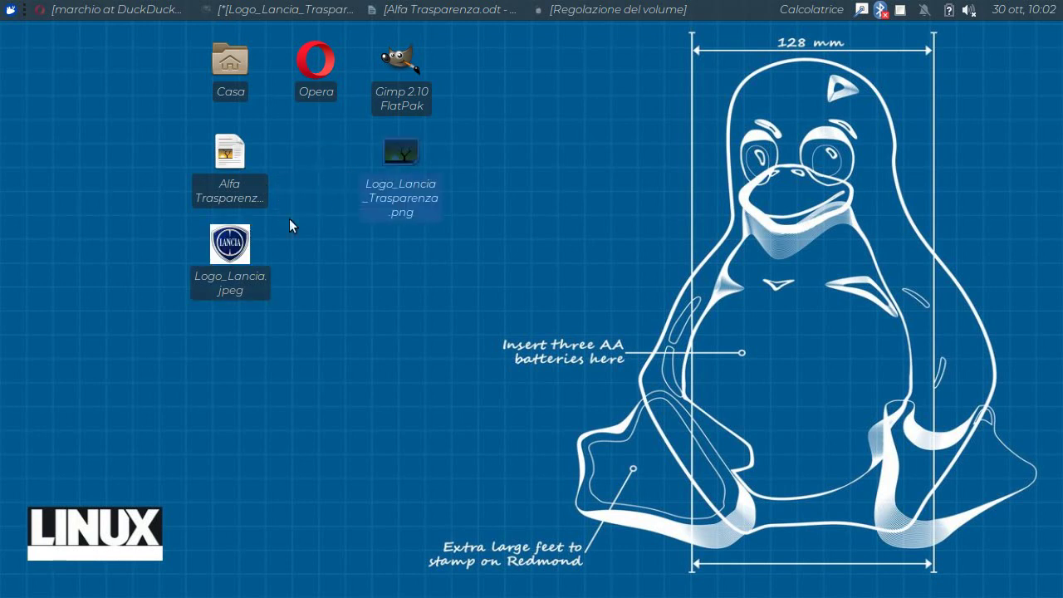
drag(220, 243, 294, 154)
Step: View Logo_Lancia.jpeg, flip between it and the faded PNG, then close the viewer
double_click(294, 153)
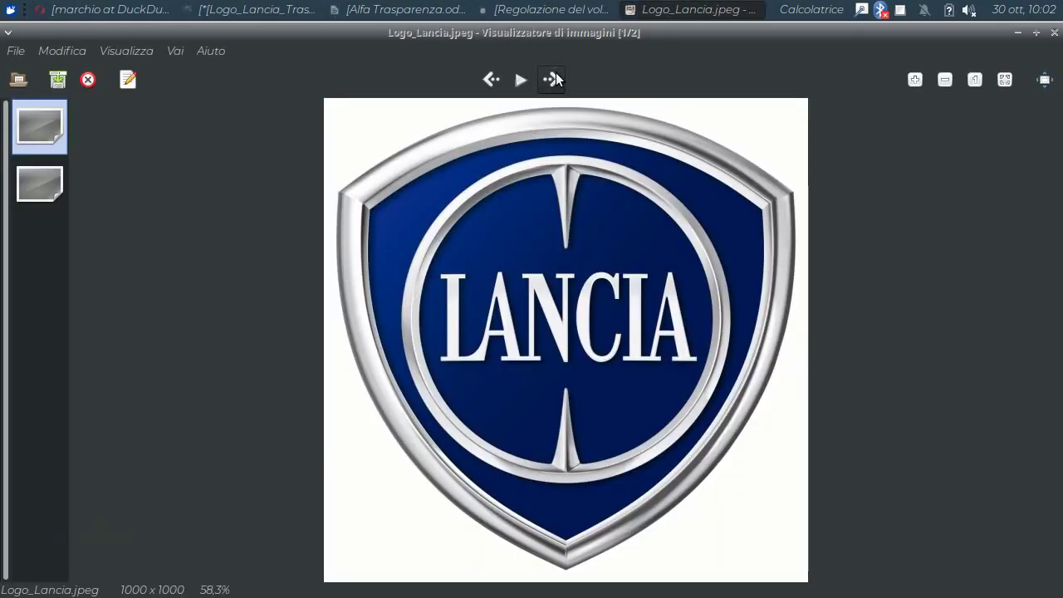
click(556, 77)
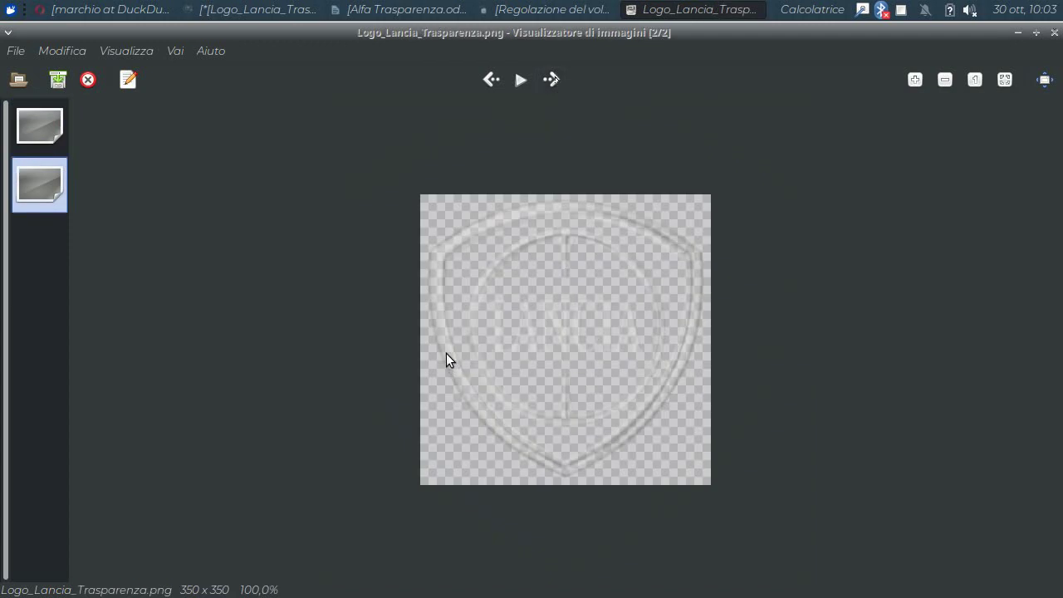
click(491, 81)
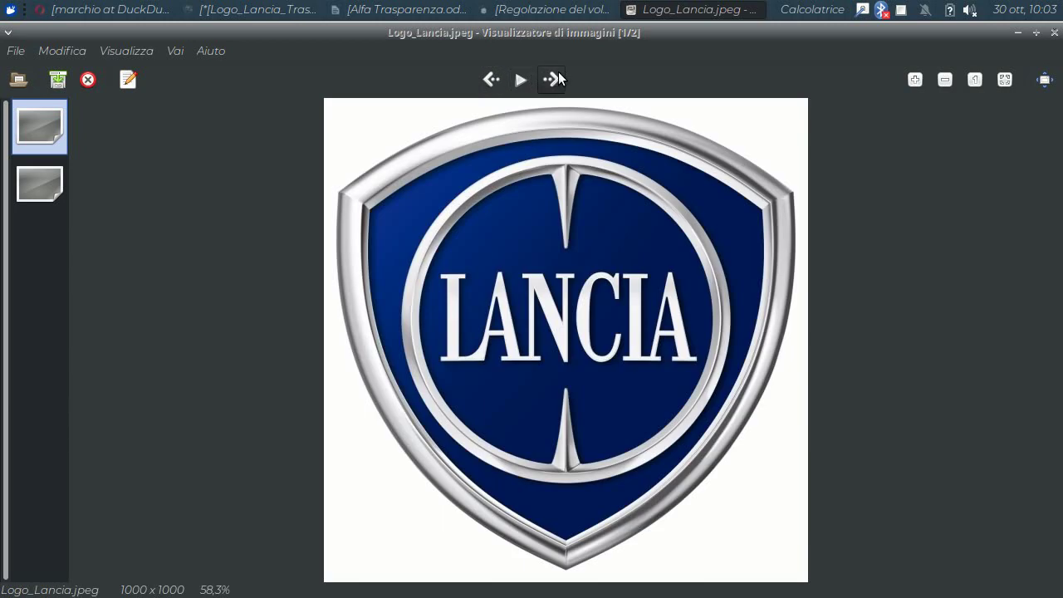
click(551, 78)
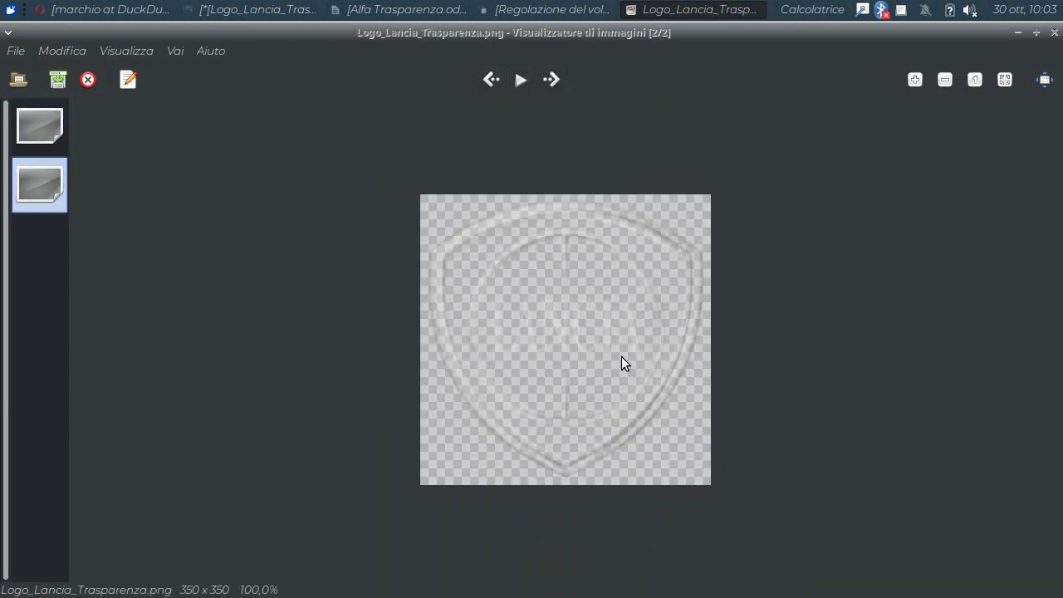
click(490, 81)
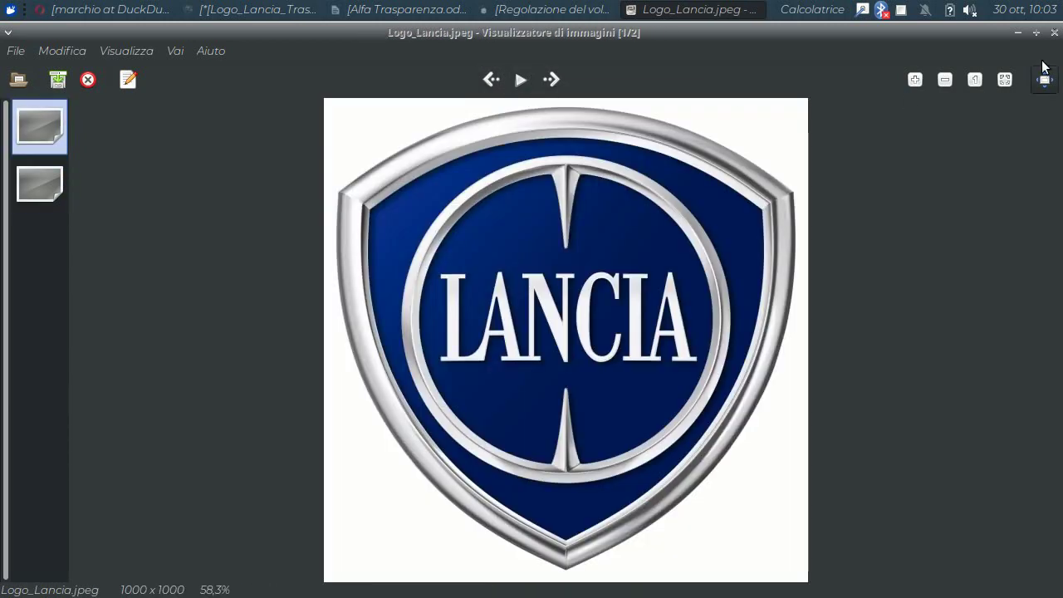
click(1054, 33)
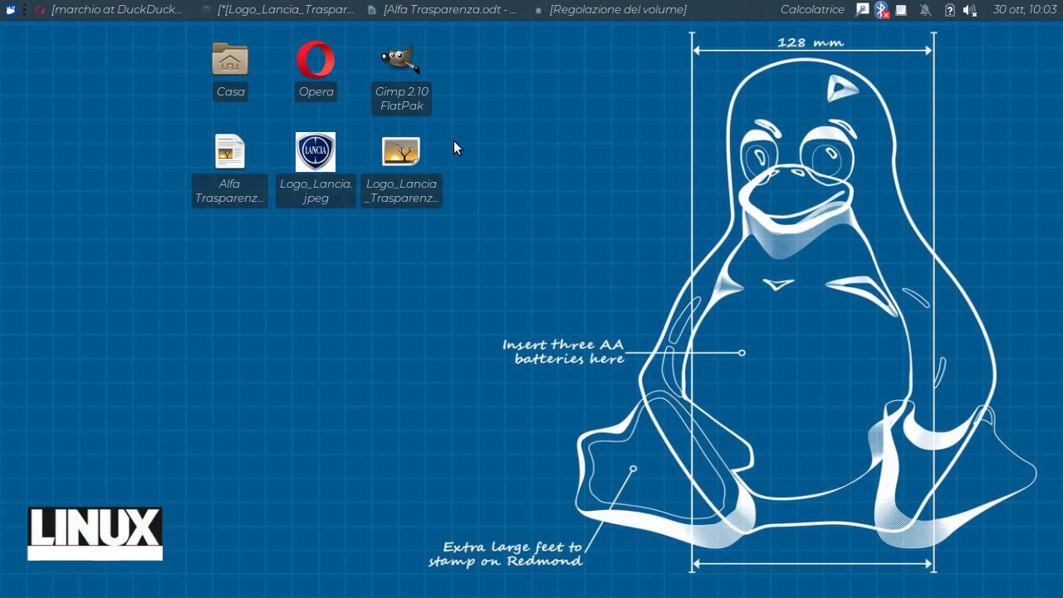
Step: Bring back Alfa Trasparenza.odt and open the default page style's Pagina settings
click(470, 9)
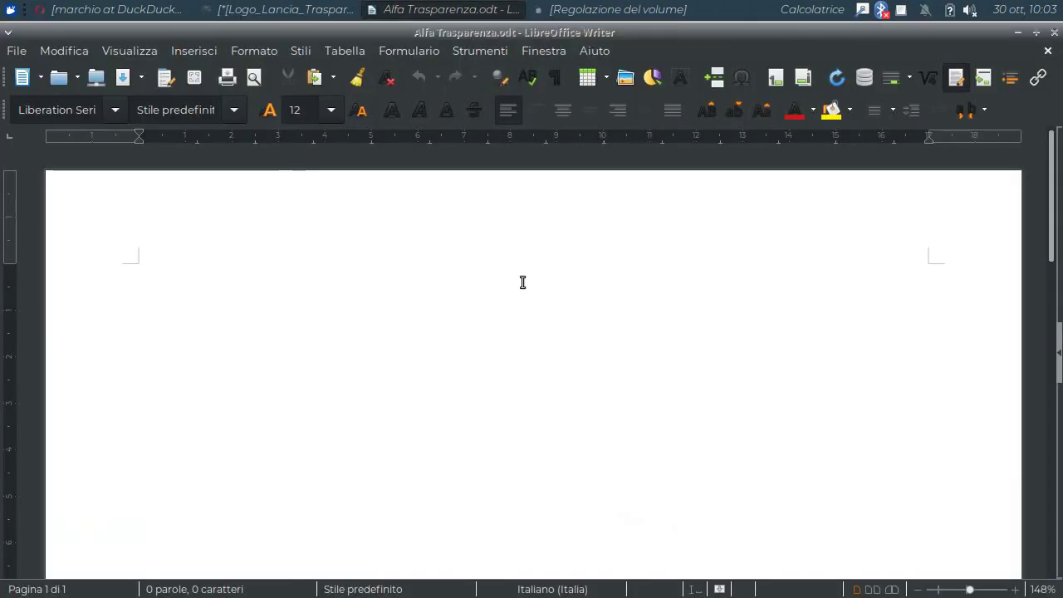
click(242, 51)
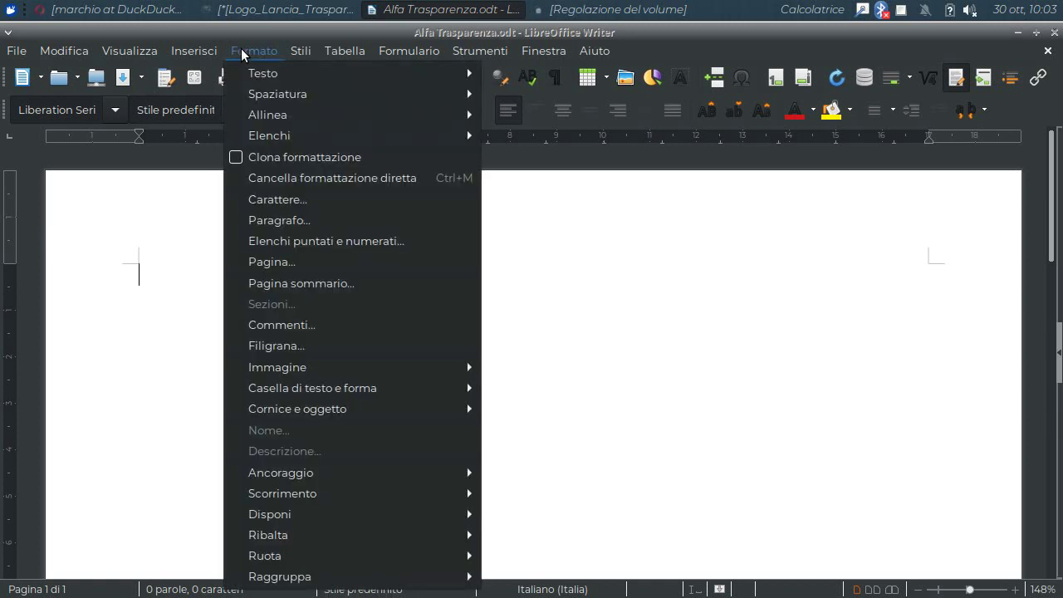
click(258, 264)
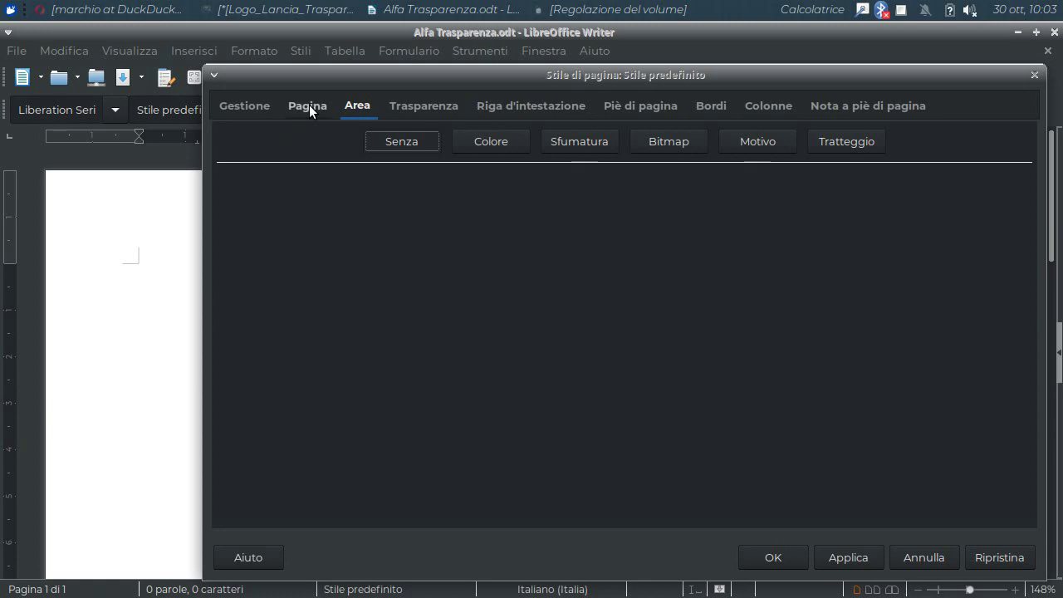
click(309, 105)
Step: Set all four page margins to 0 cm, accepting the printable-area warning
triple_click(336, 329)
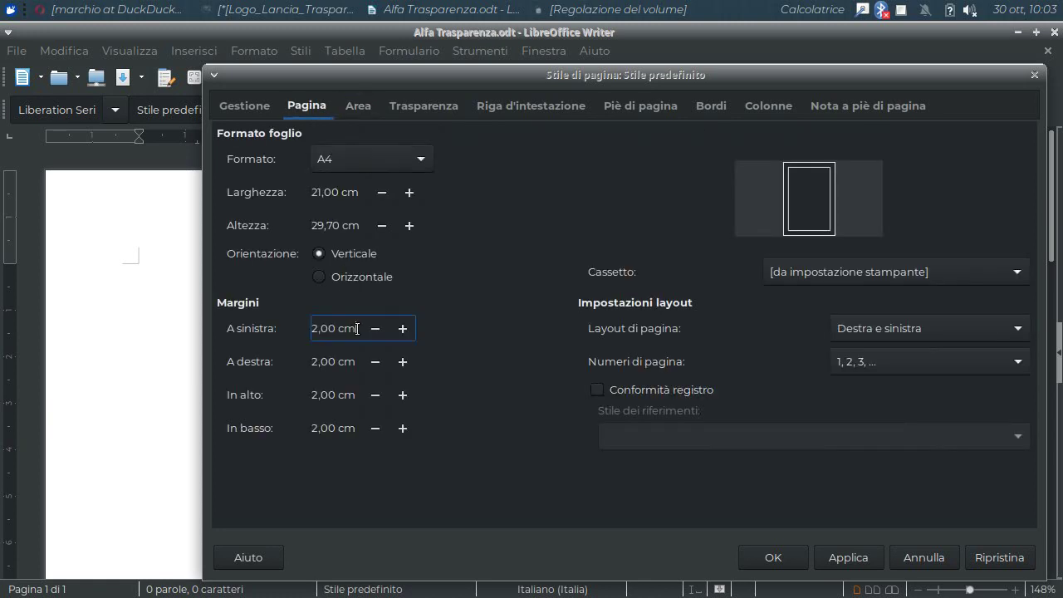
text(0)
key(Tab)
text(0)
key(Tab)
text(0)
key(Tab)
text(0)
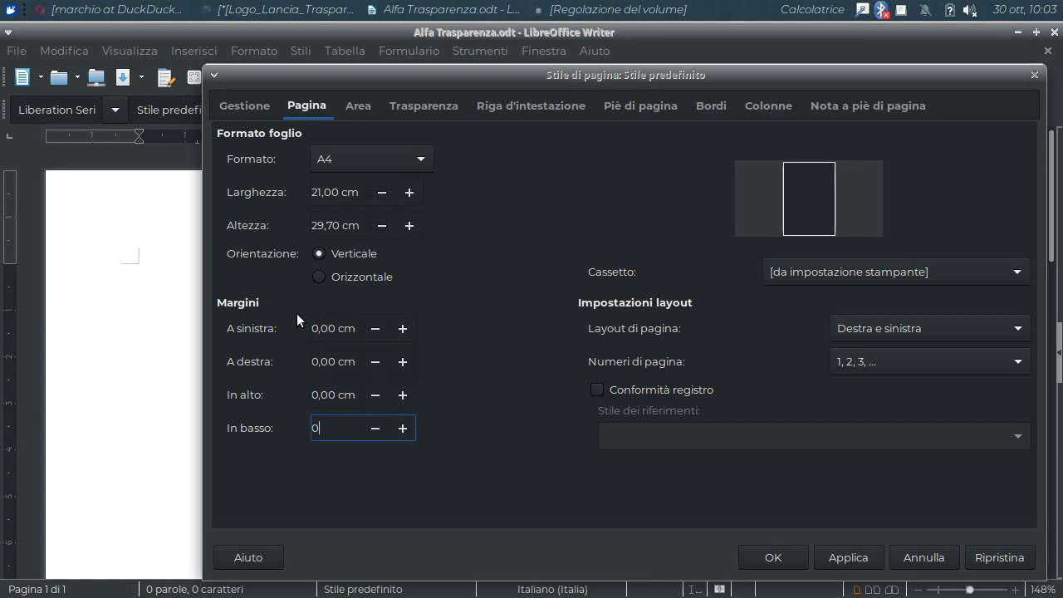
key(Tab)
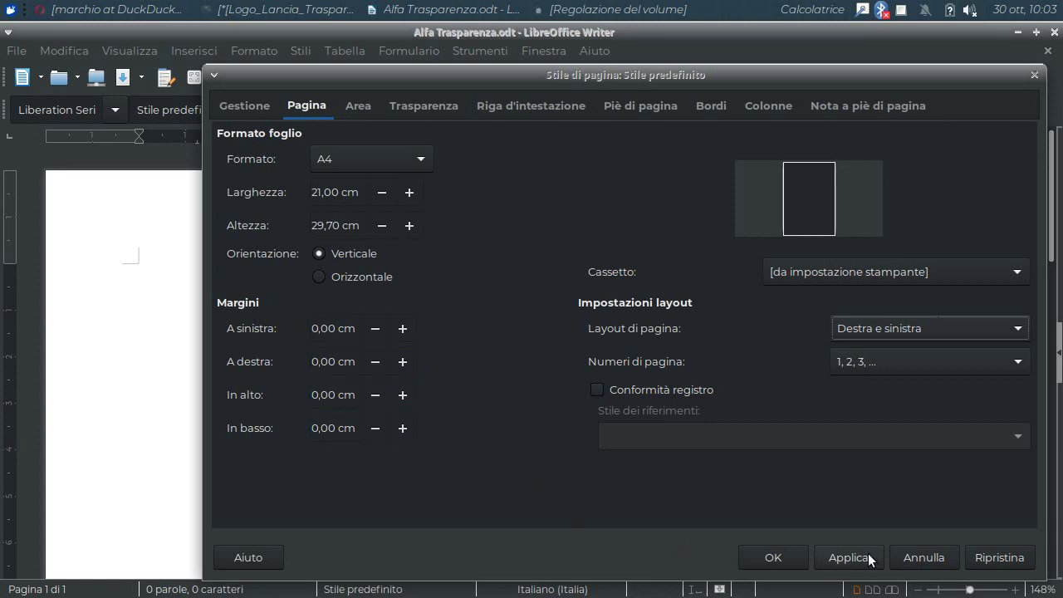
click(869, 561)
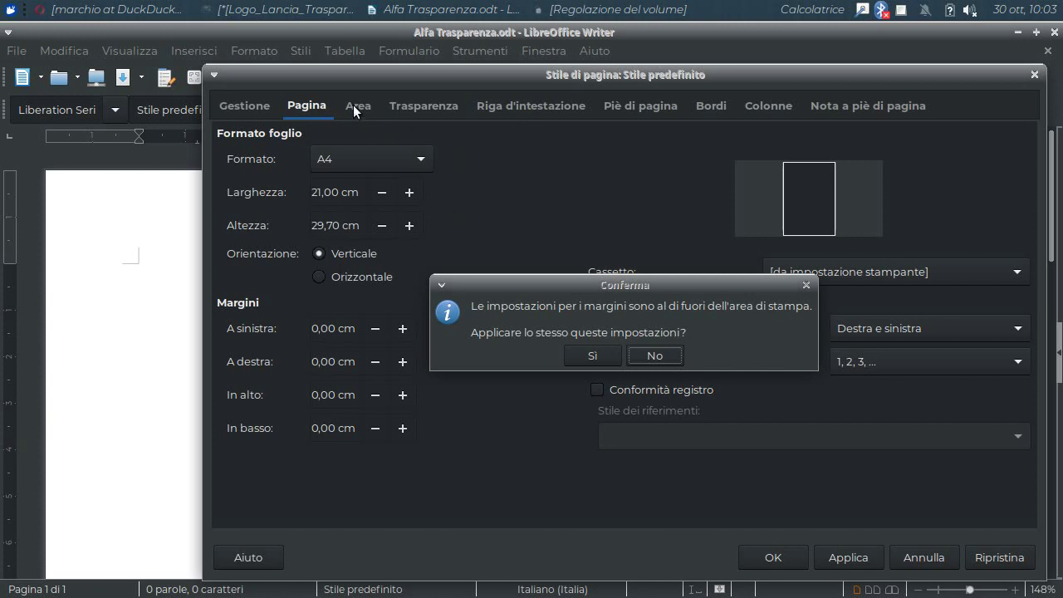
click(596, 352)
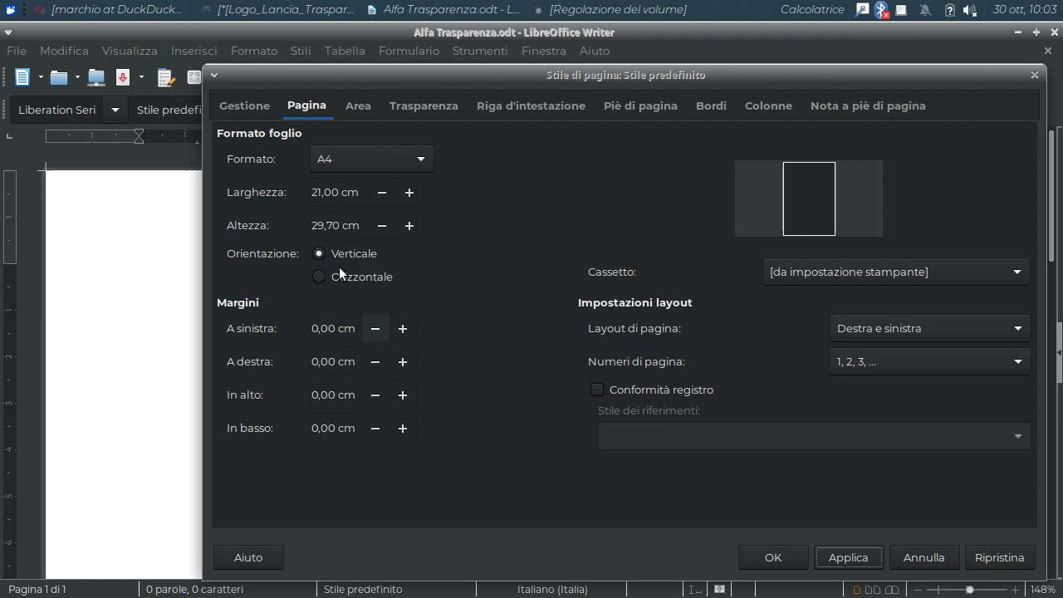
click(363, 108)
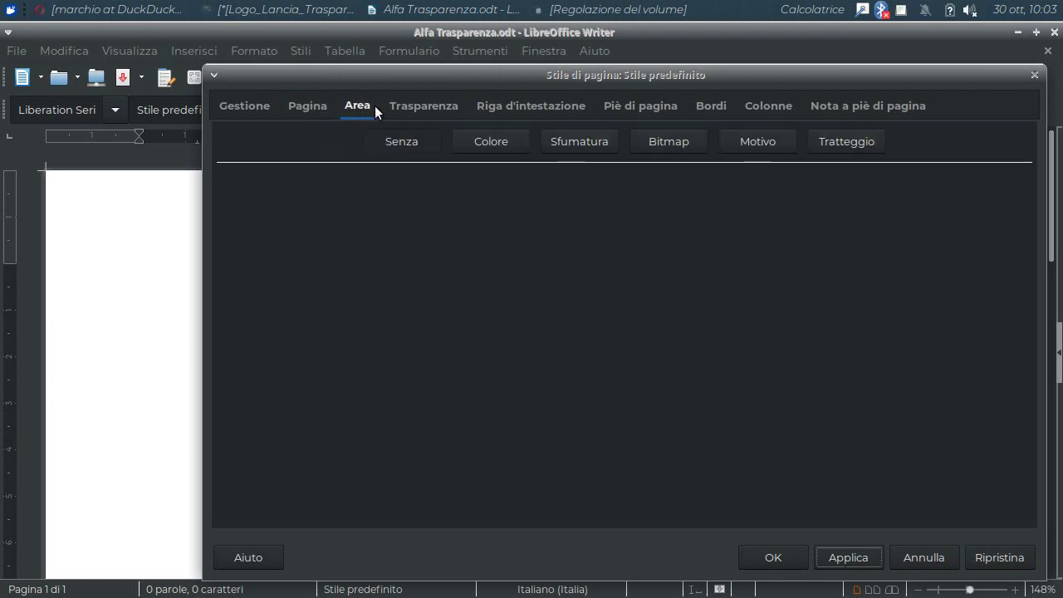
Step: Fill the page background with the tiled stone-wall bitmap and apply it
click(673, 143)
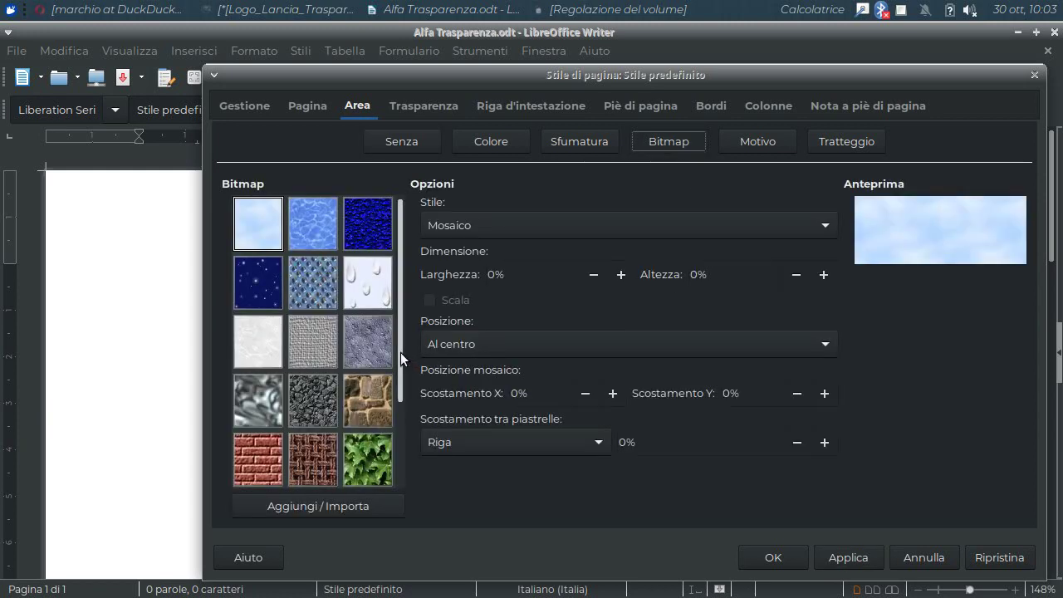
drag(401, 352, 392, 393)
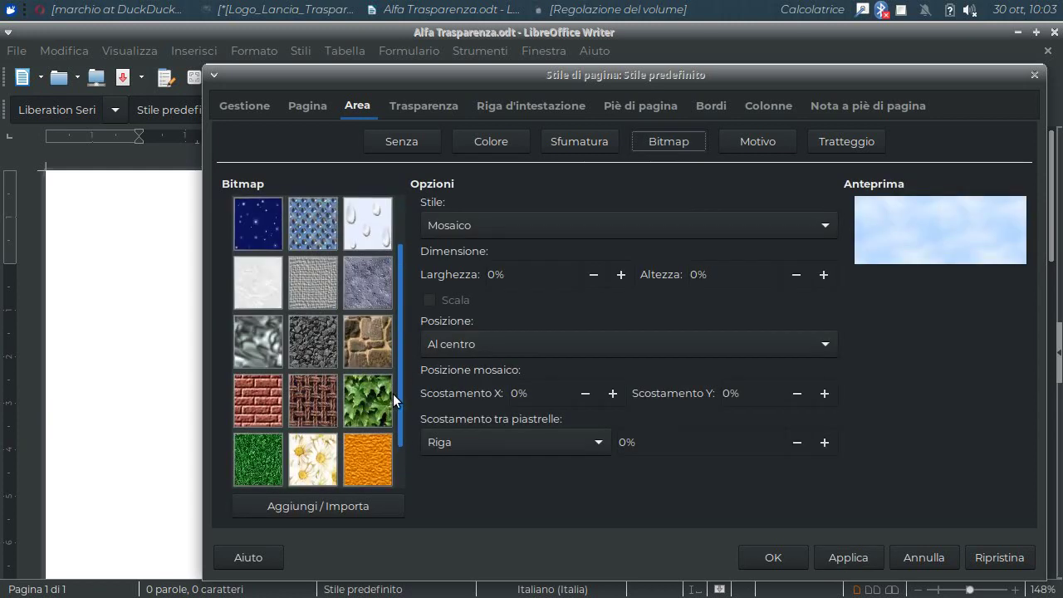
click(366, 342)
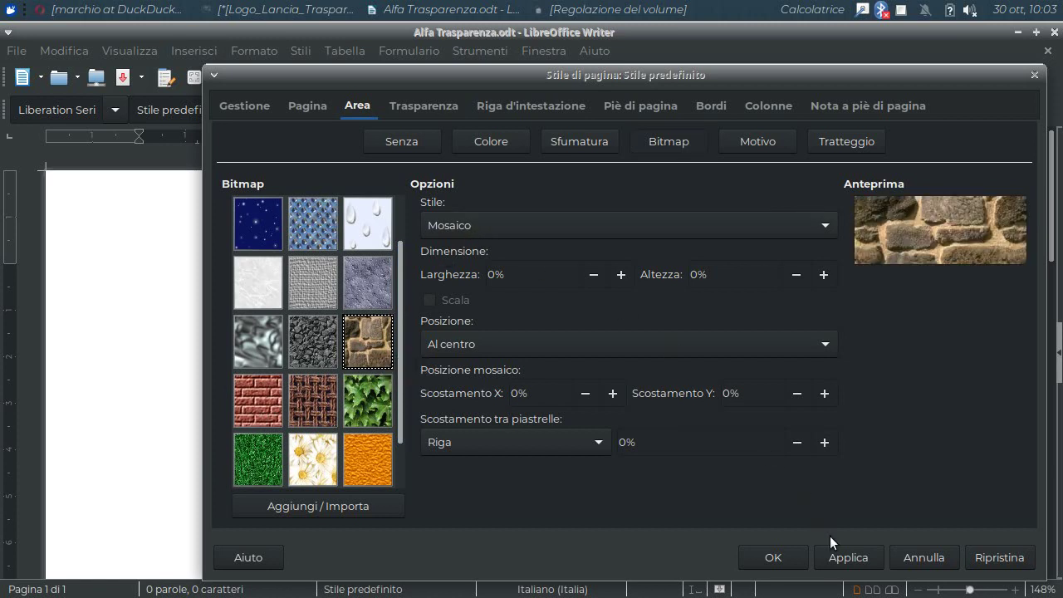
click(848, 560)
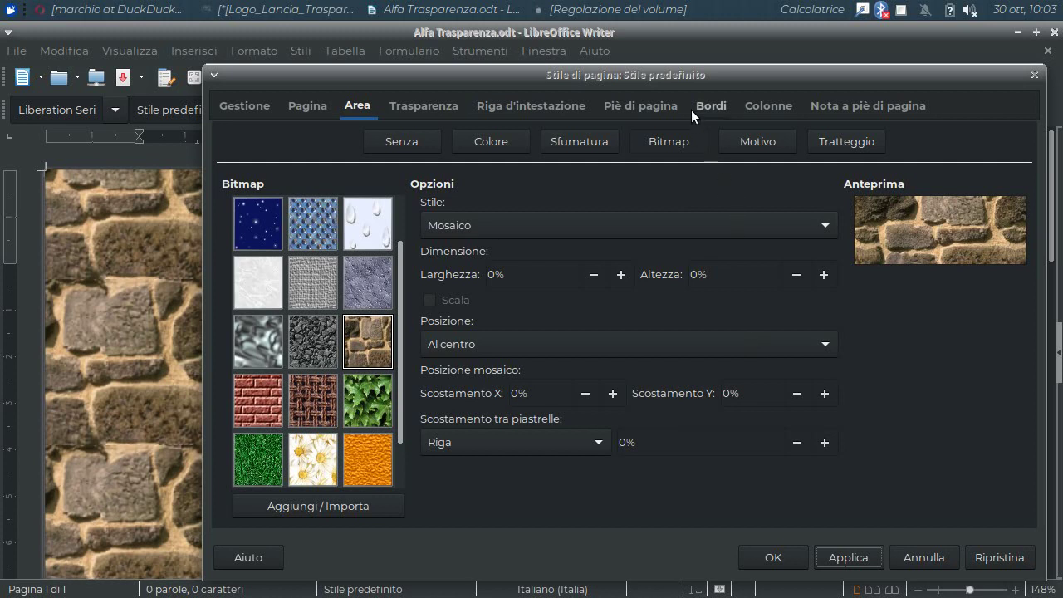
drag(684, 76, 684, 34)
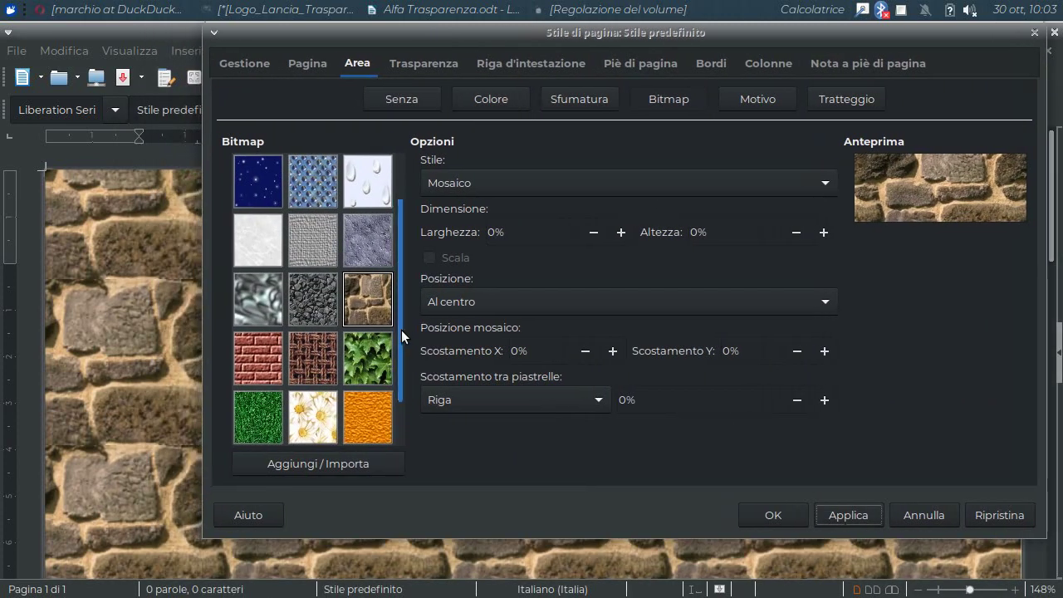
drag(401, 327, 399, 404)
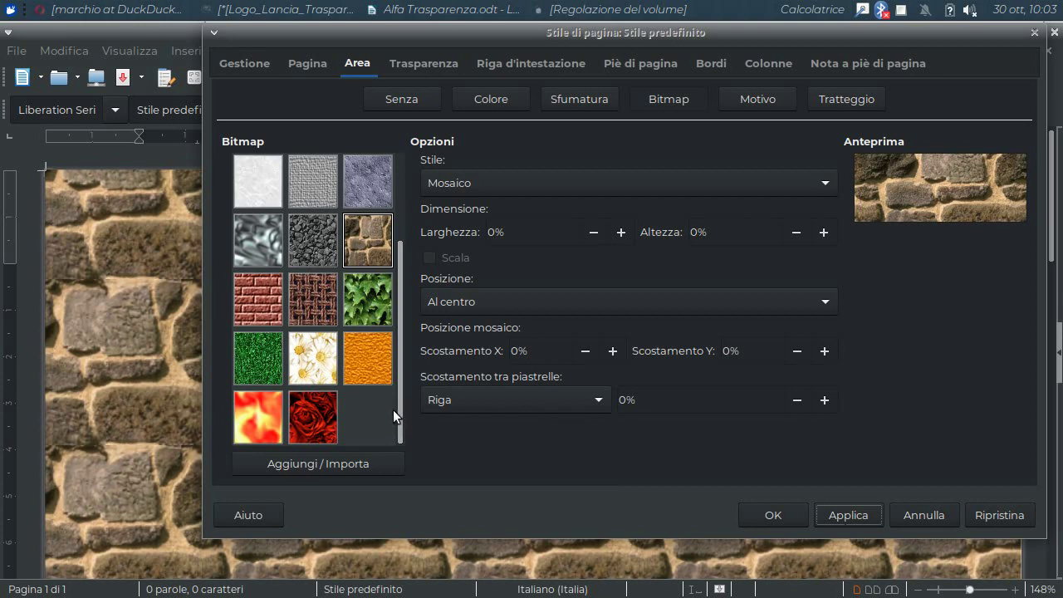
Step: Import Logo_Lancia_Trasparenza.png as bitmap Logo_Lancia_Trasparenza_Filigrana and apply it as page background
click(342, 464)
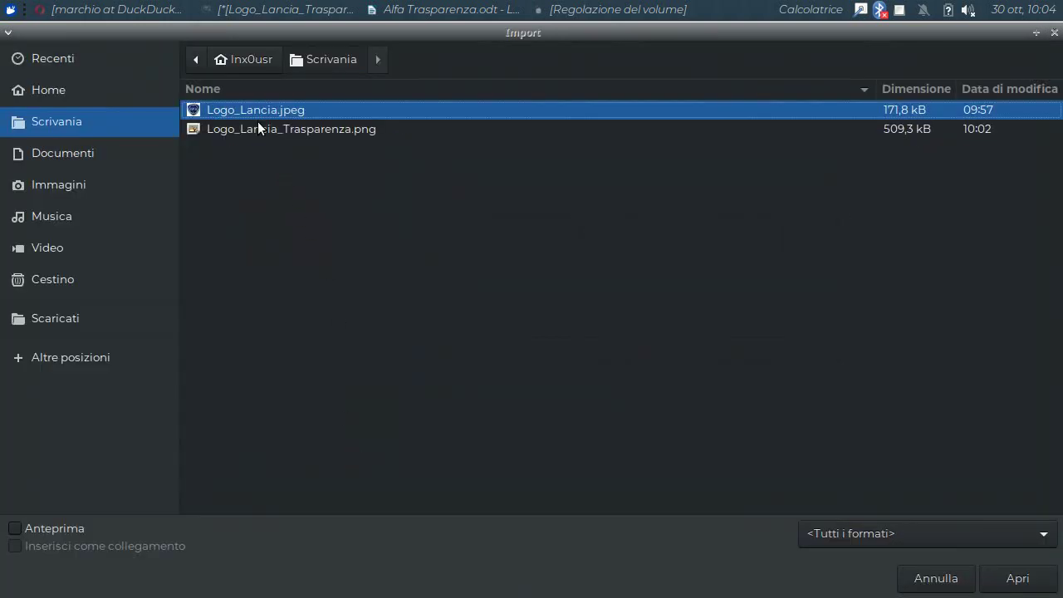
click(250, 130)
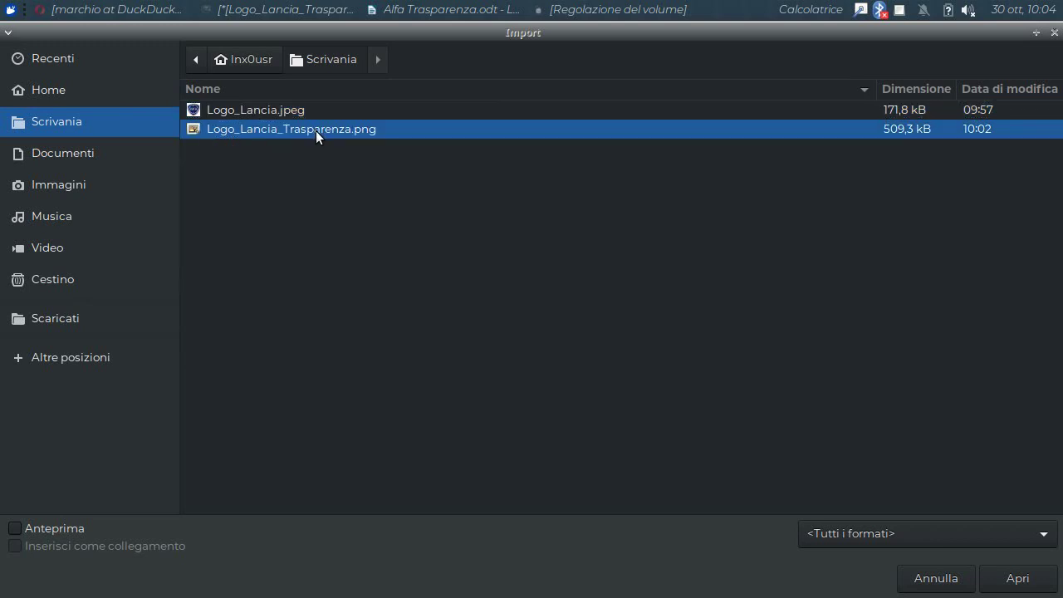
click(997, 582)
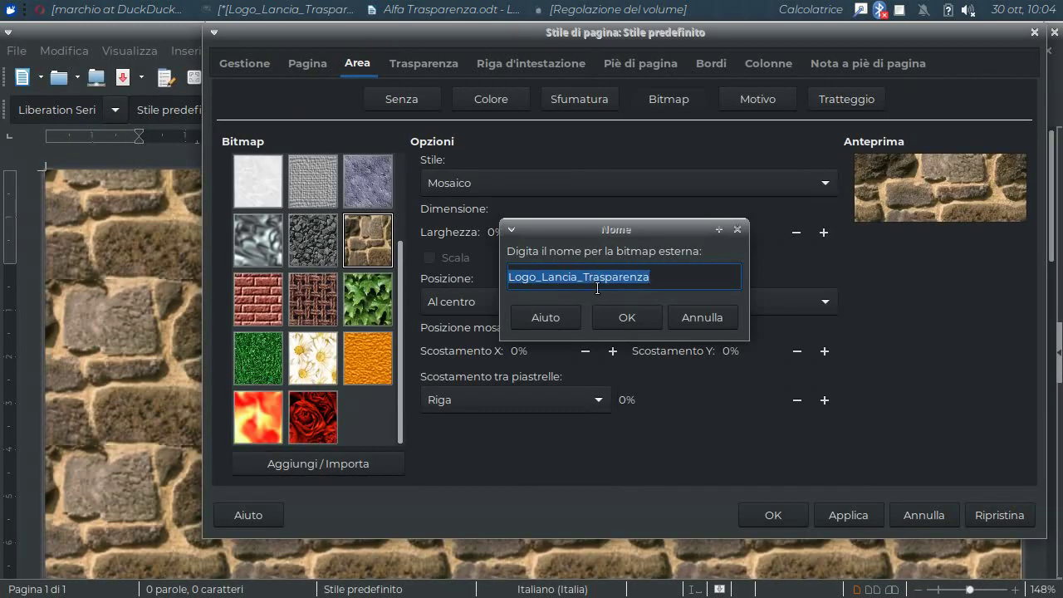
click(673, 269)
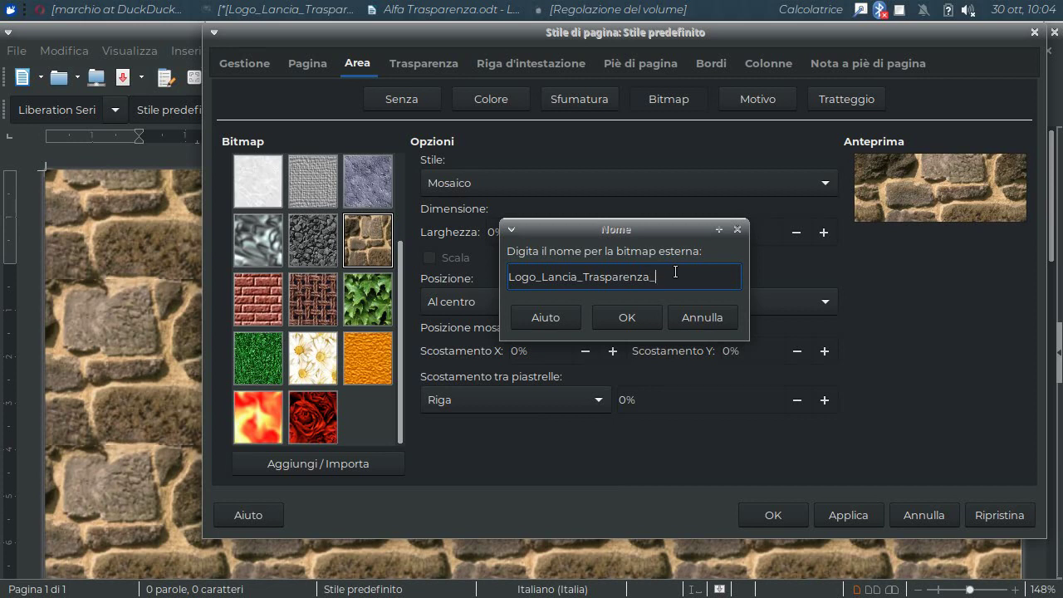
text(rana)
click(629, 315)
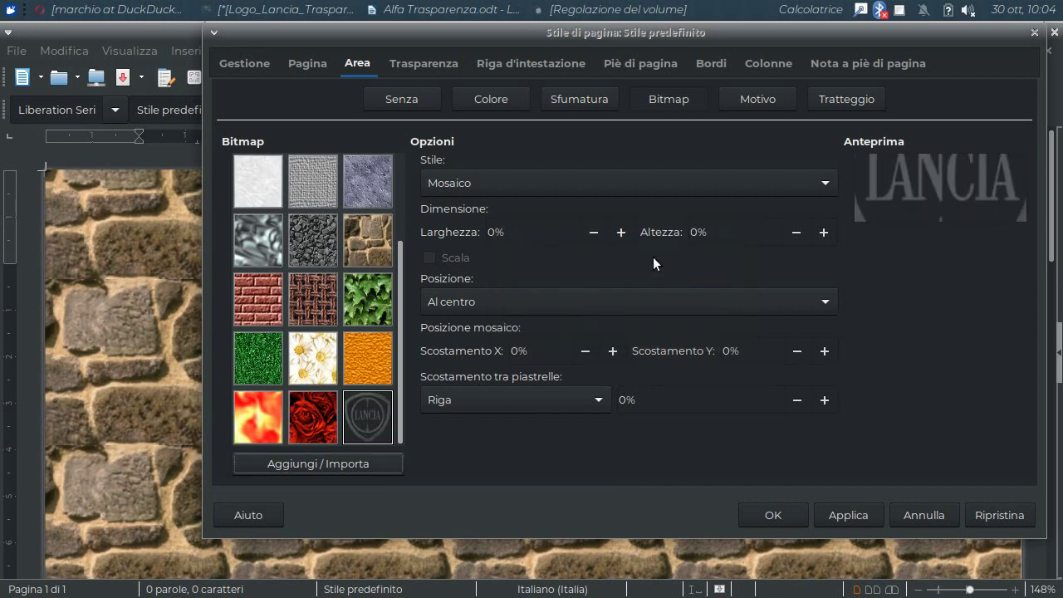
click(850, 518)
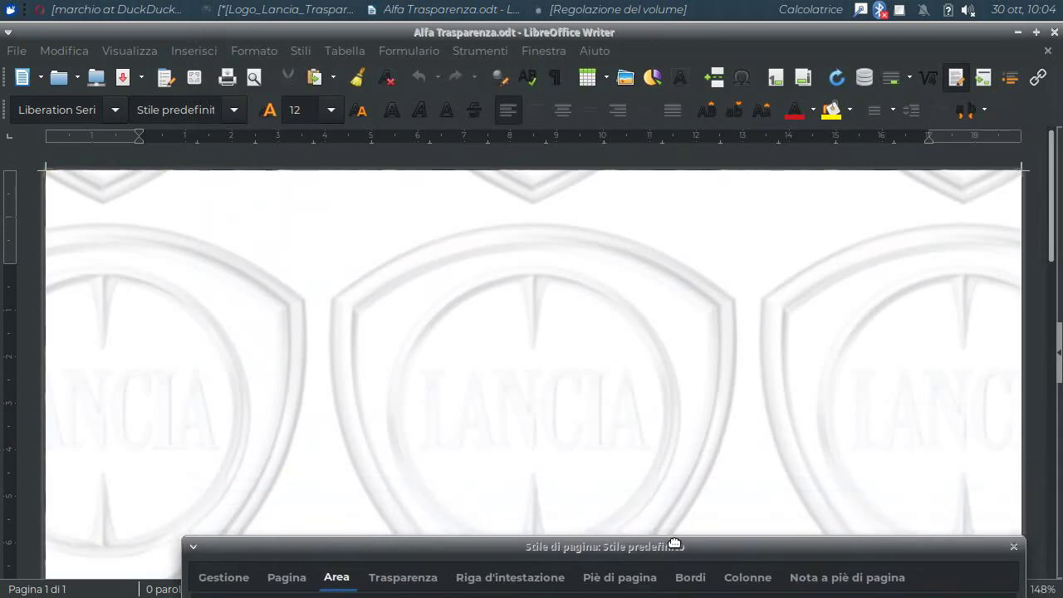
mouse_move(696, 47)
mouse_down()
mouse_move(666, 504)
mouse_move(728, 40)
mouse_up()
Step: Set the logo tile width and height to 15% and apply
click(581, 254)
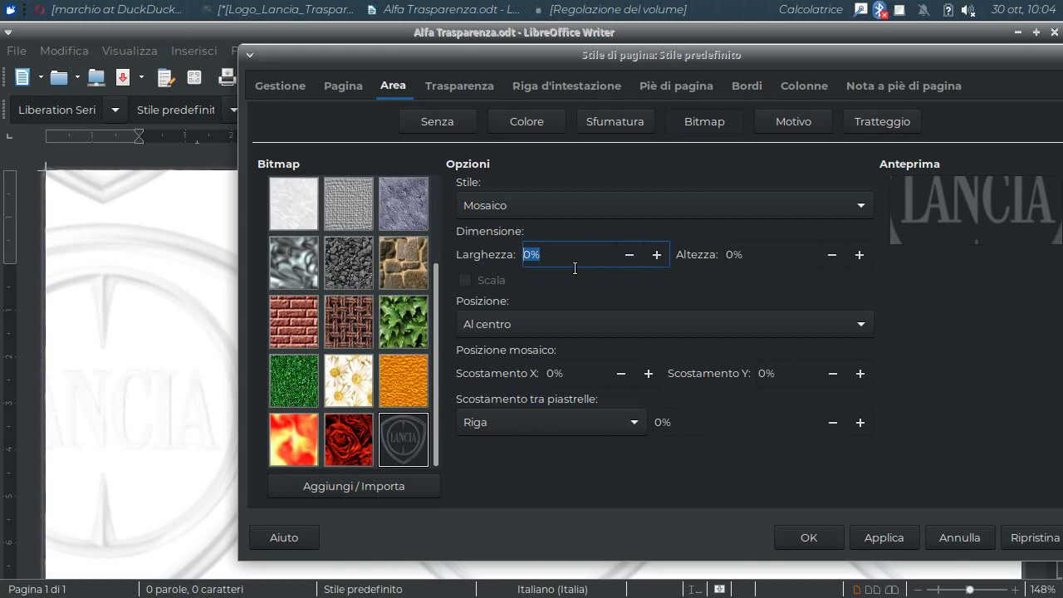
text(15)
key(Tab)
text(1)
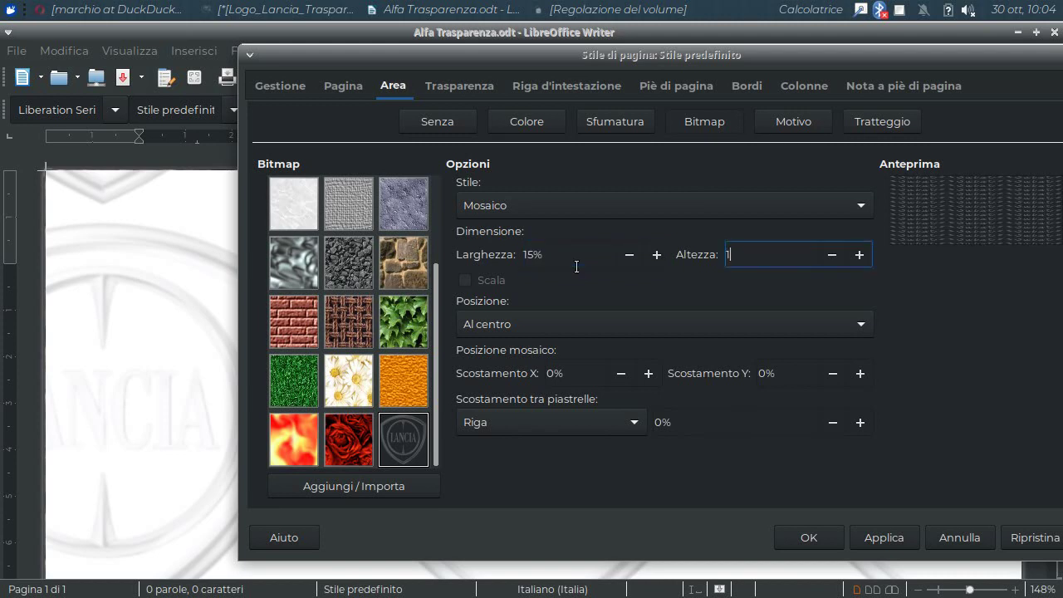
text(5)
click(891, 541)
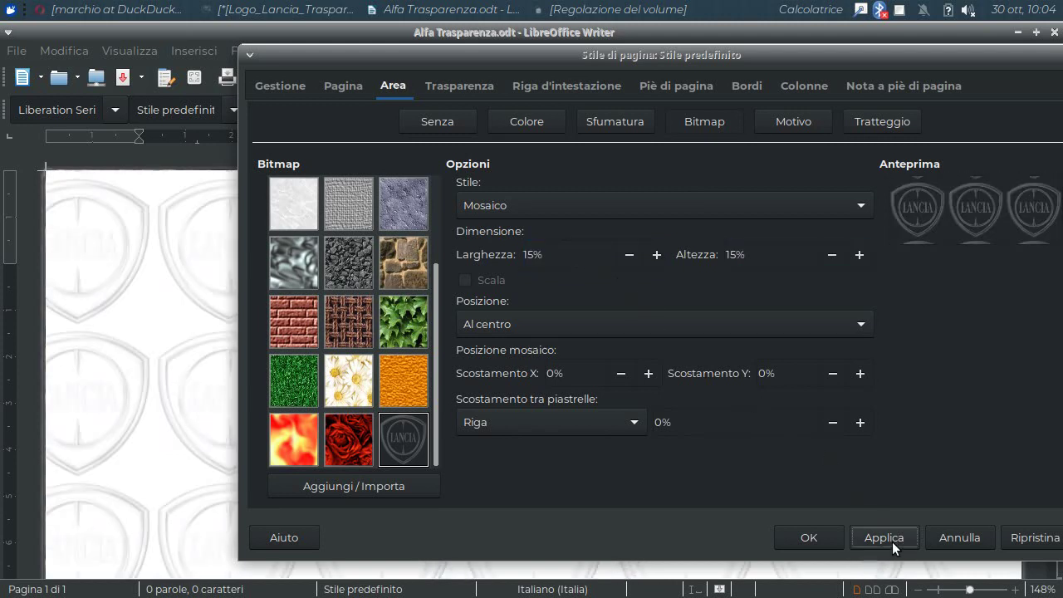
drag(781, 66, 726, 74)
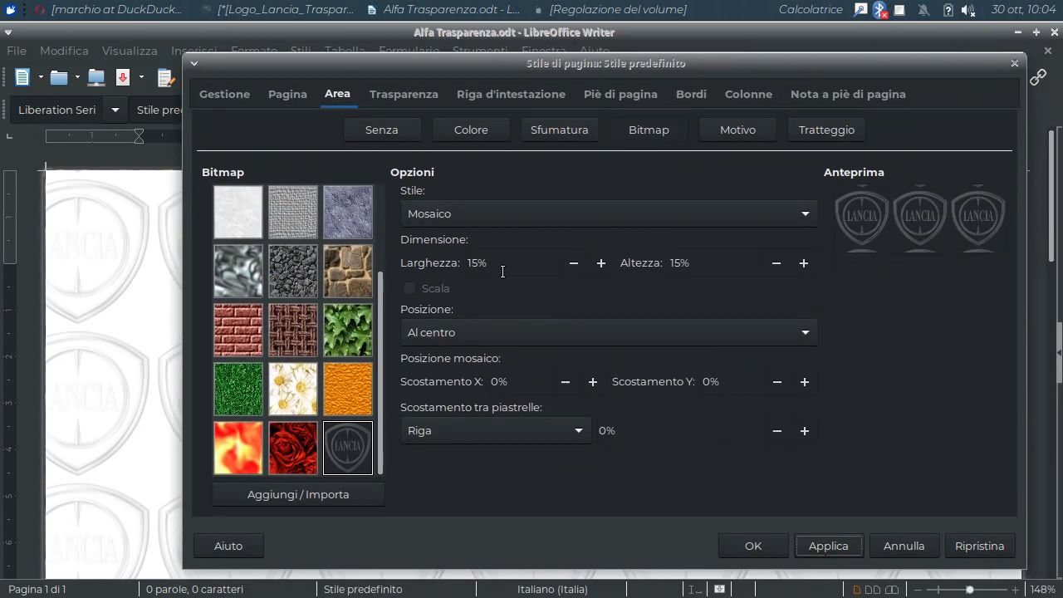
Step: Reduce the tile width and height to 14%, apply, and confirm with OK
drag(502, 271, 434, 269)
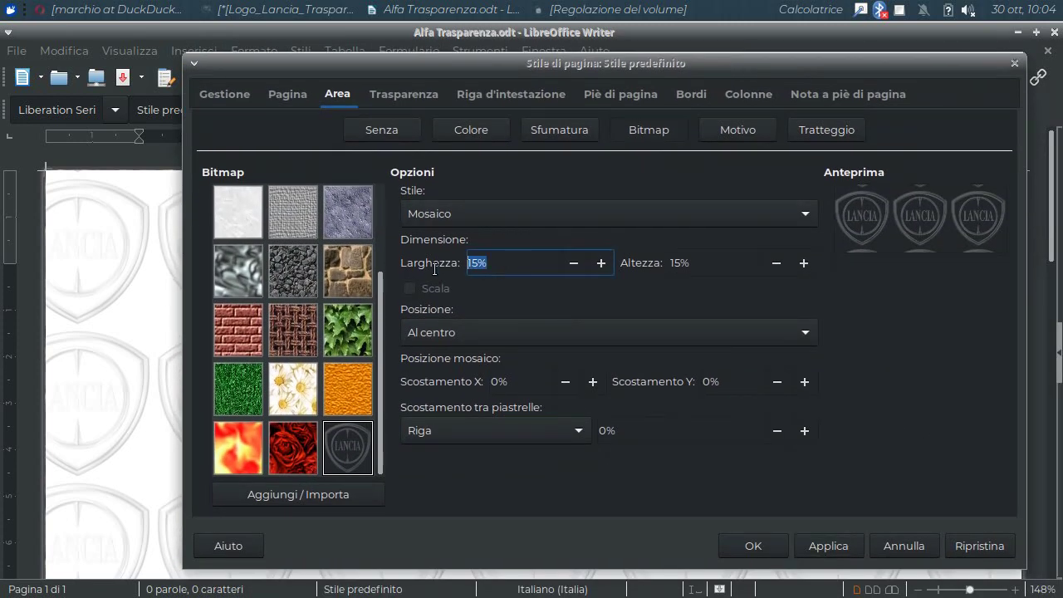
text(14)
key(Tab)
text(14)
key(Tab)
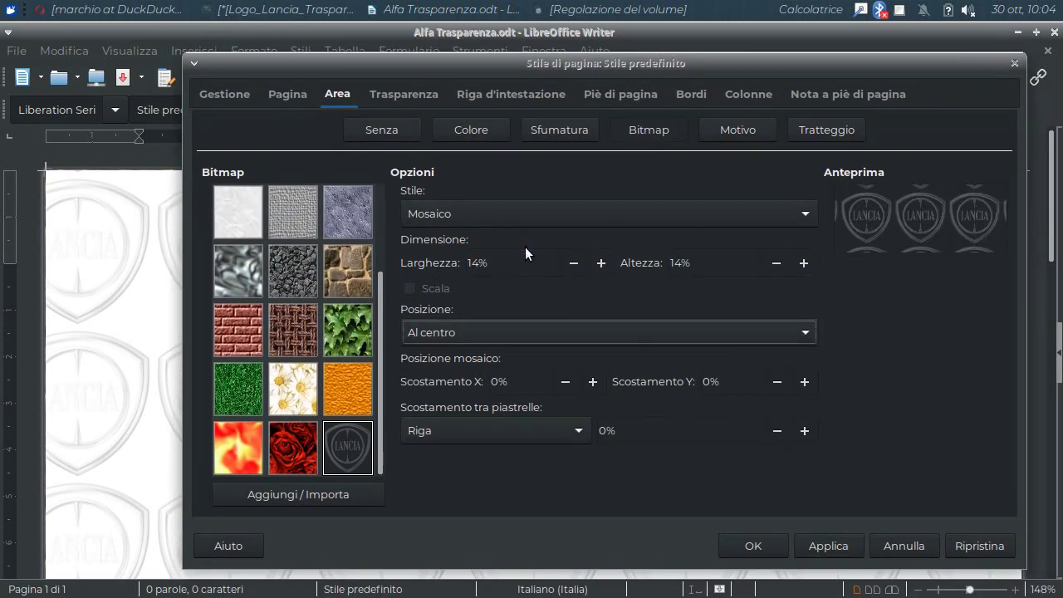
click(830, 545)
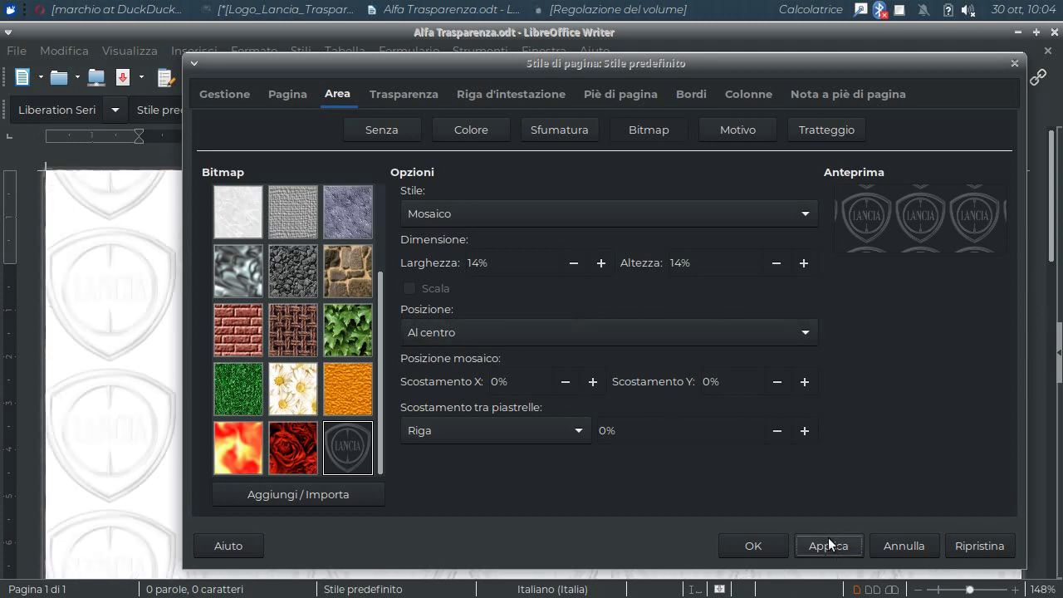
mouse_move(653, 59)
mouse_down()
mouse_move(653, 569)
mouse_move(623, 37)
mouse_up()
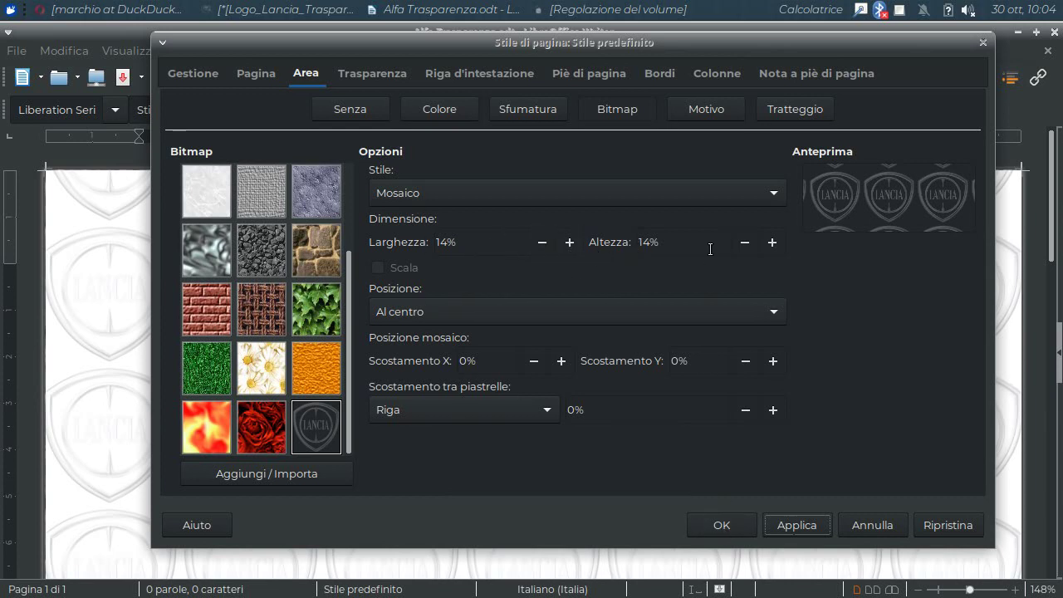
click(724, 528)
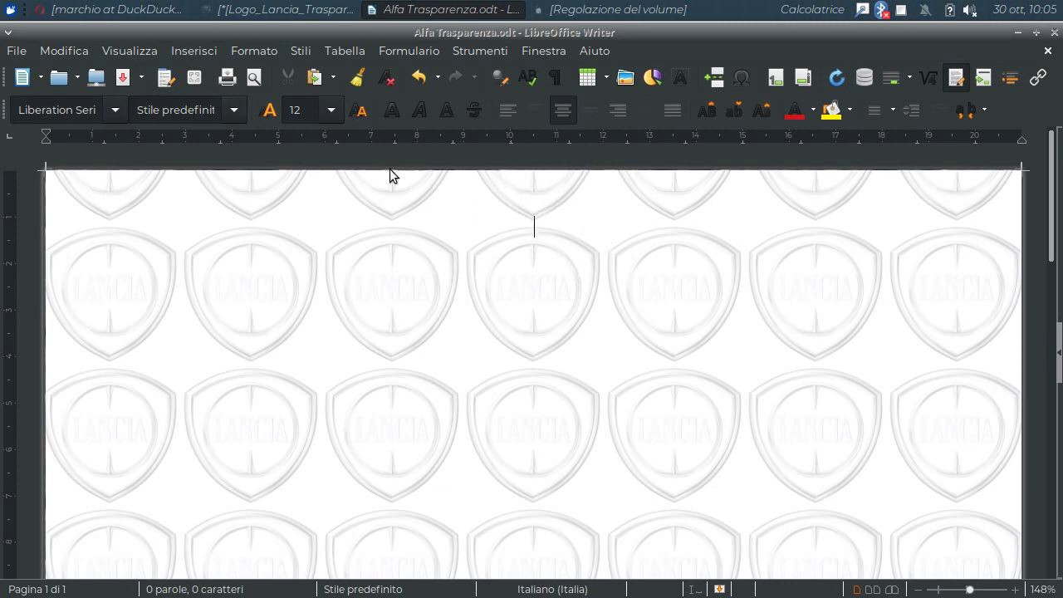
Step: At 18 pt, type 'Prova di scrittura di testo.' and select it for copying
click(329, 110)
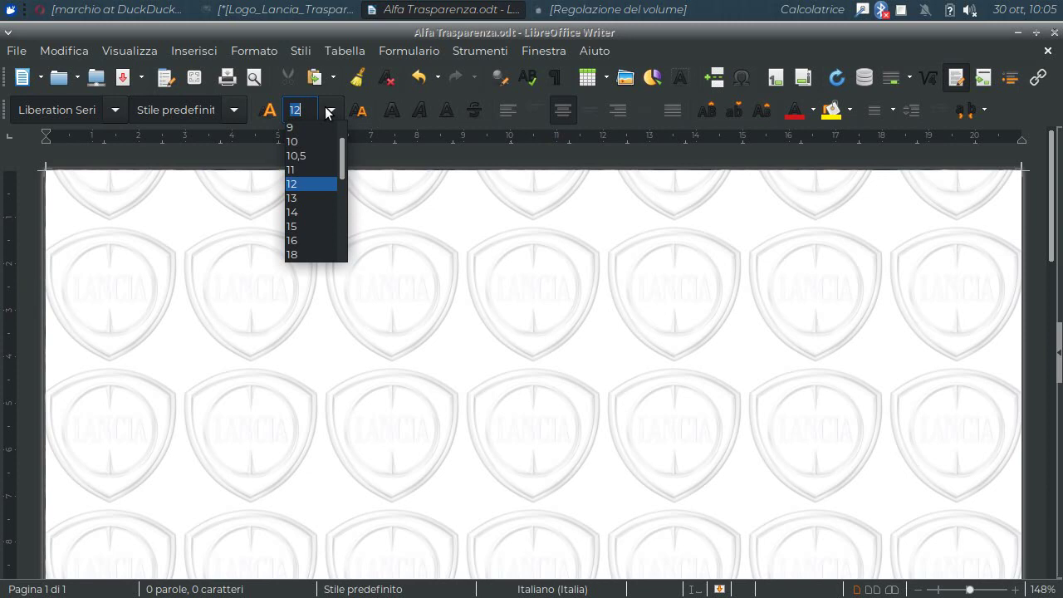
click(305, 255)
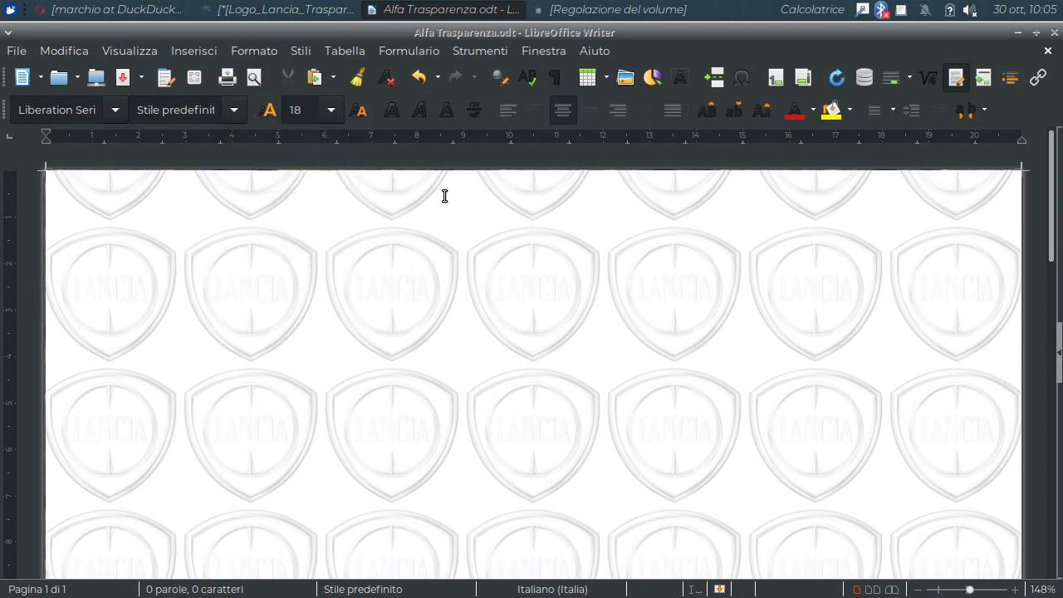
text(Prova di )
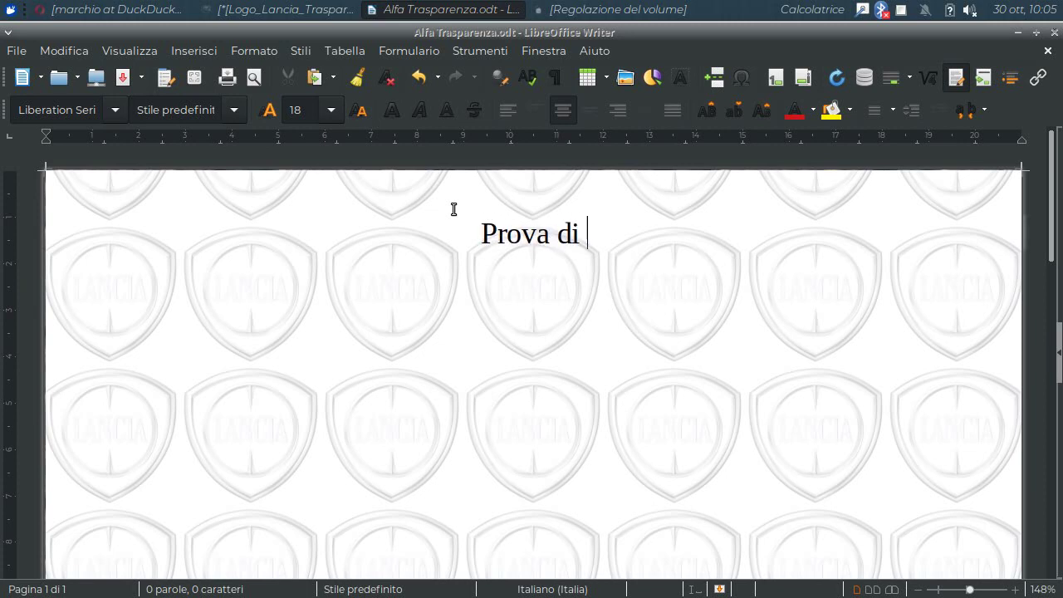
text(scrittura di )
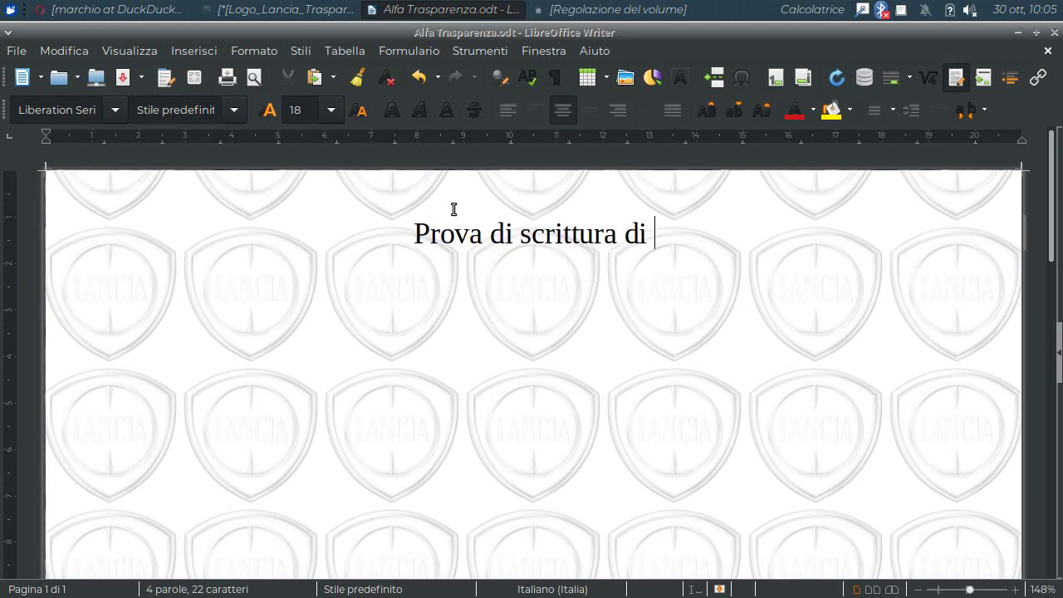
text(testo)
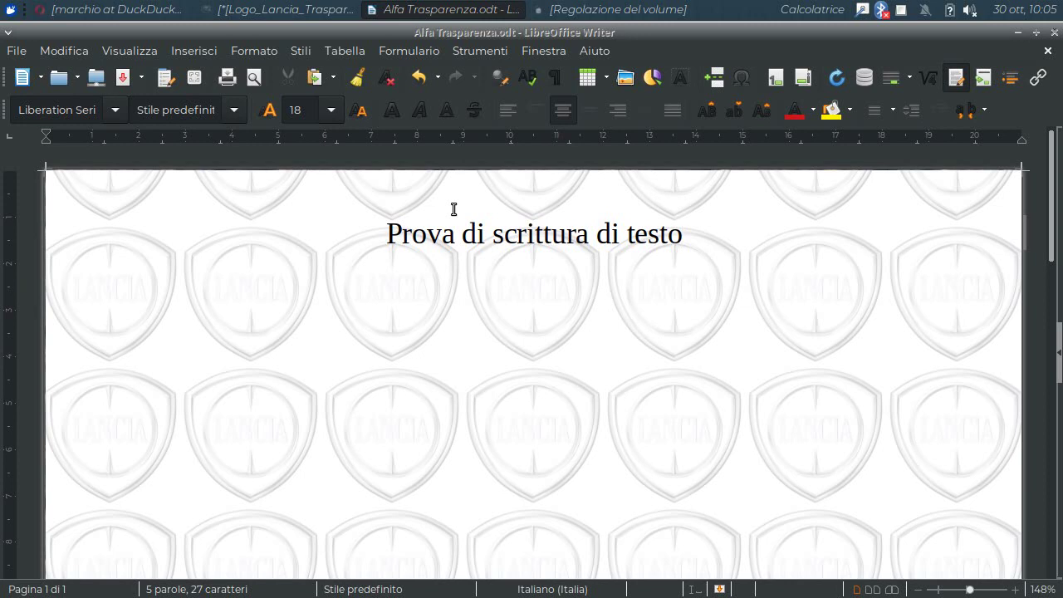
text(.)
key(shift+Left)
key(shift+Left)
key(shift+Left)
key(shift+Left)
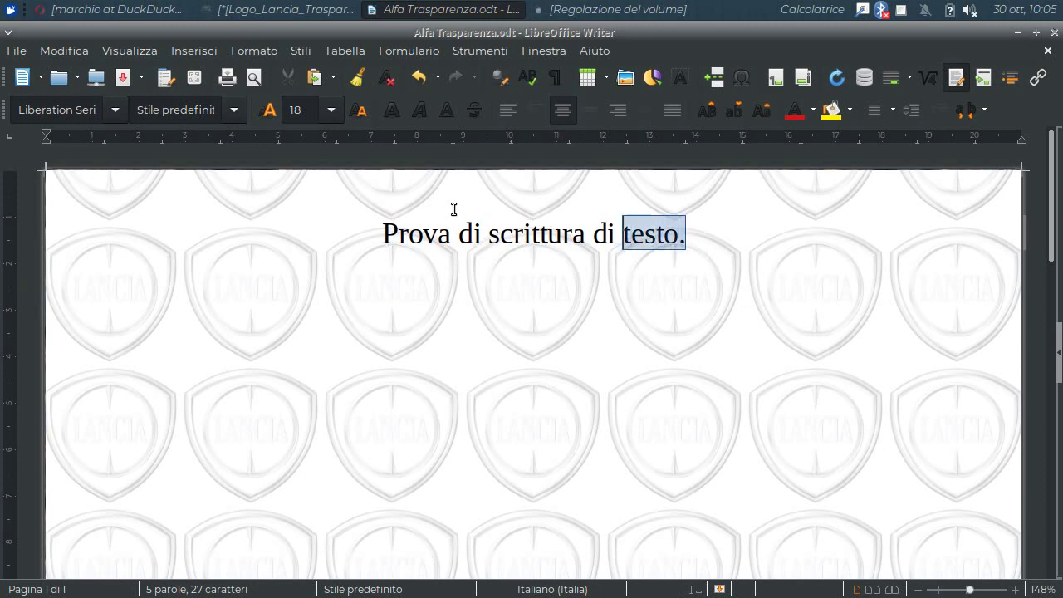
key(shift+Left)
key(shift+Left)
key(shift+Left)
key(shift+Left)
key(shift+Left)
key(shift+Left)
key(shift+Left)
key(shift+Left)
key(shift+Left)
key(ctrl+c)
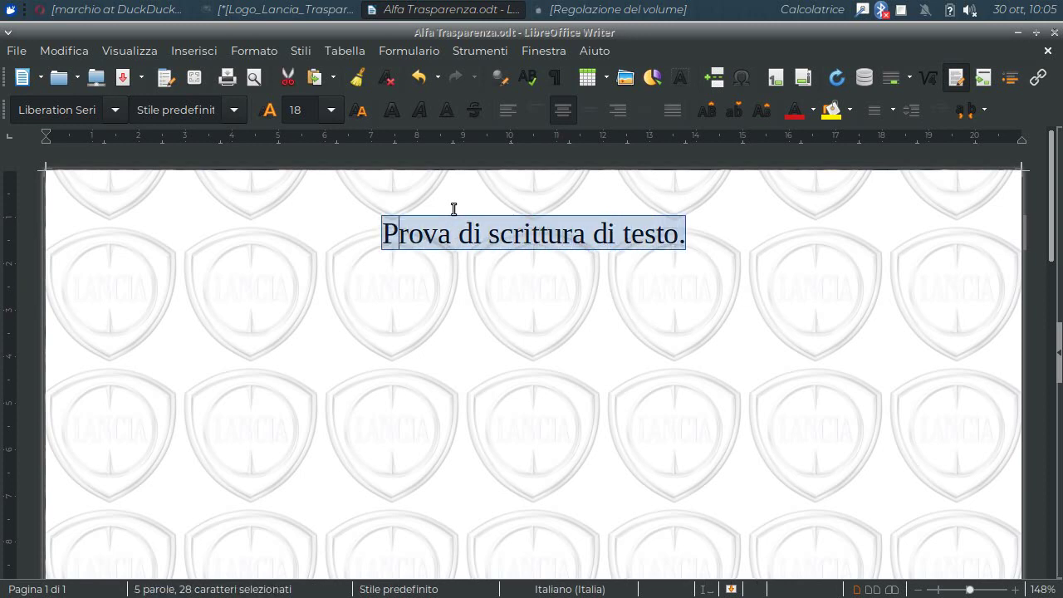
key(Right)
Step: Paste the sentence onto five more lines, giving six lines in total
click(453, 209)
key(Right)
key(Right)
key(Right)
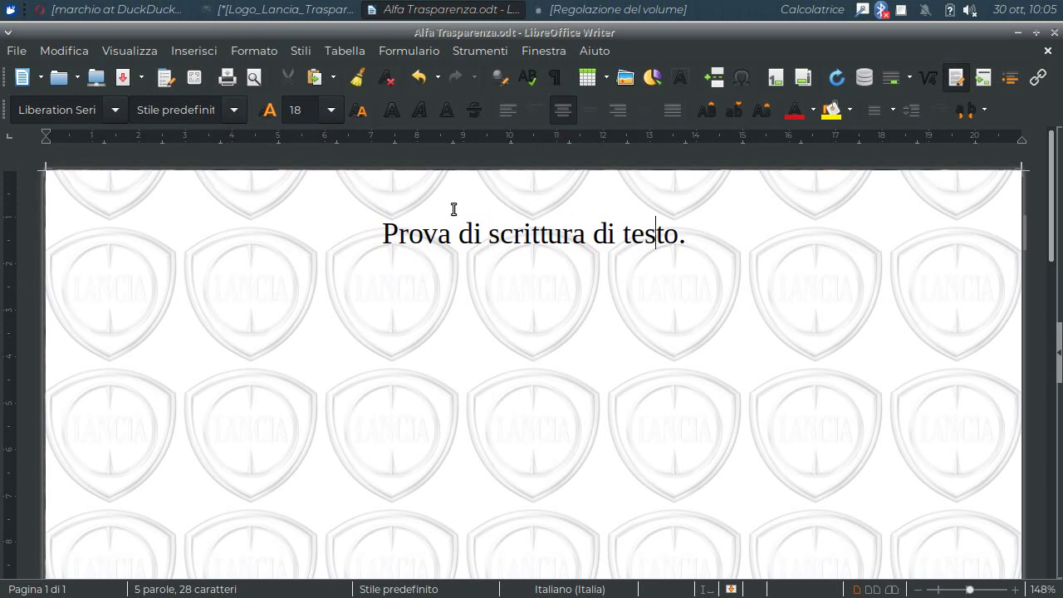
key(Right)
key(Right)
key(ctrl+v)
key(Return)
key(ctrl+v)
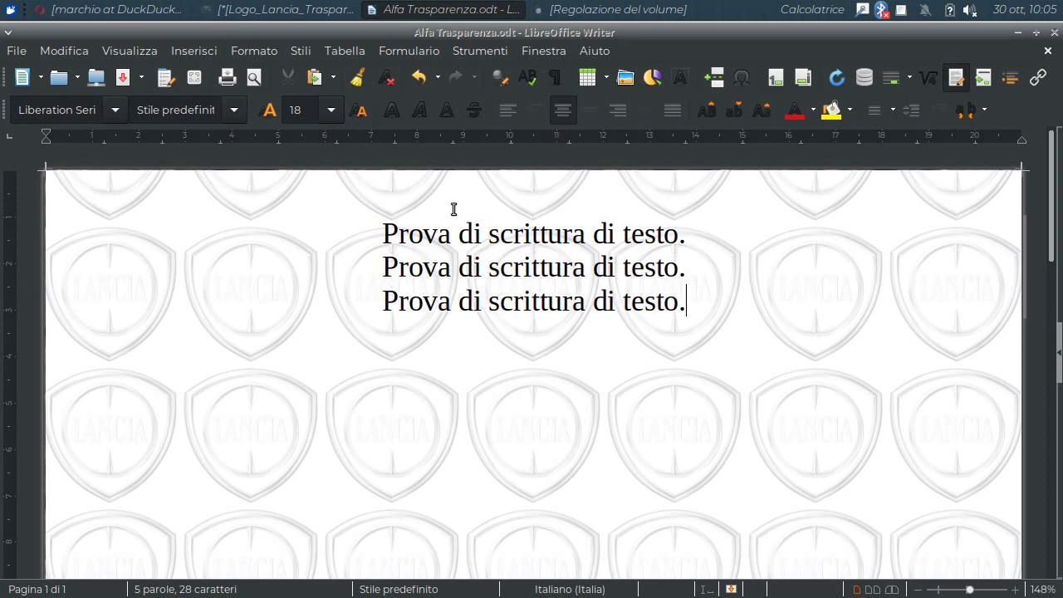
key(Return)
key(ctrl+v)
key(Return)
key(ctrl+v)
key(Return)
key(ctrl+v)
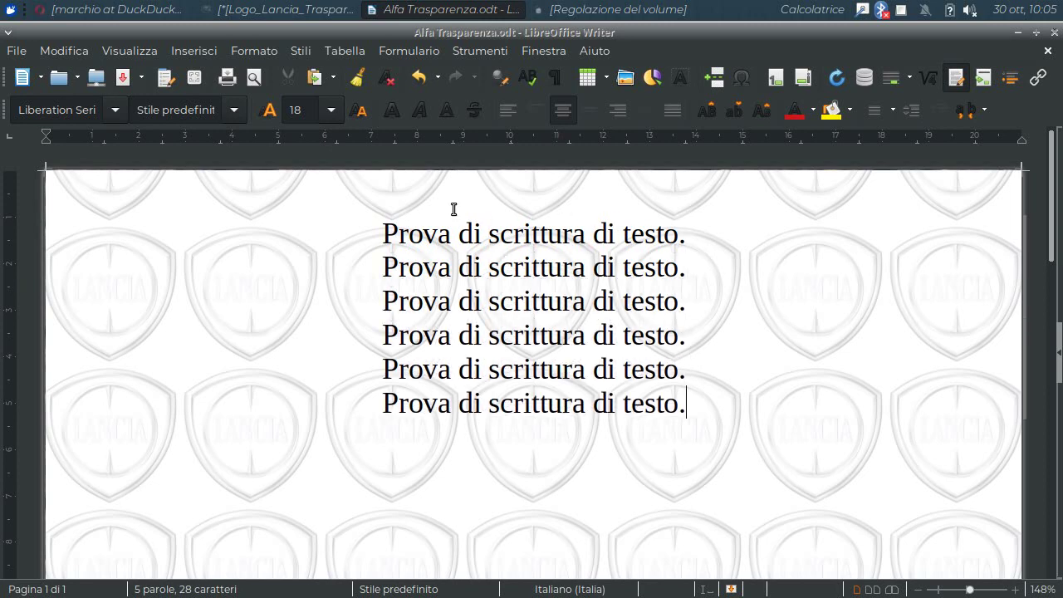
Step: Make the six 'Prova di scrittura di testo.' lines grey and italic
drag(381, 234, 691, 404)
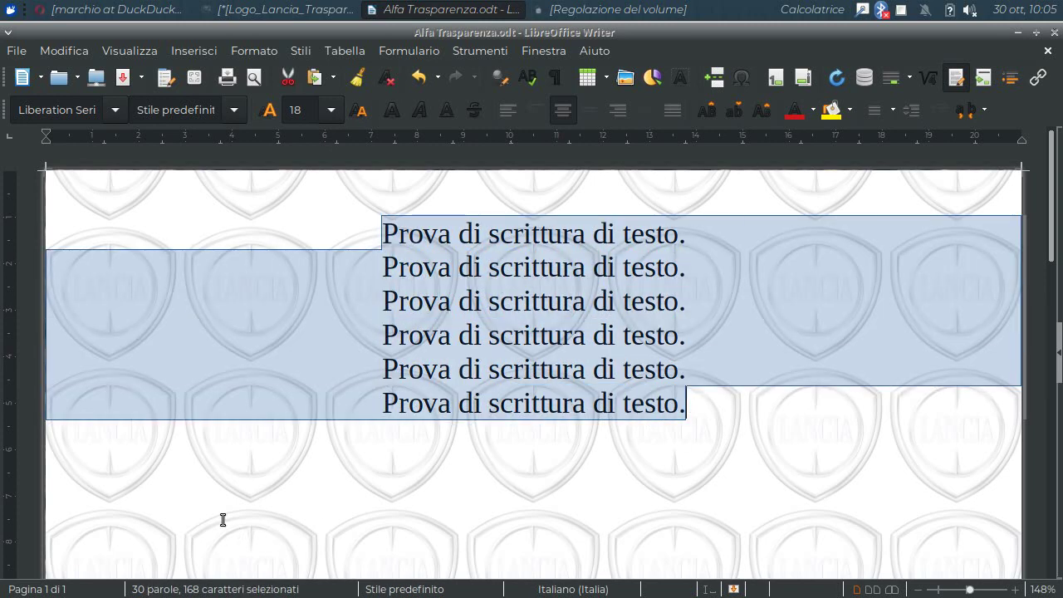
click(812, 112)
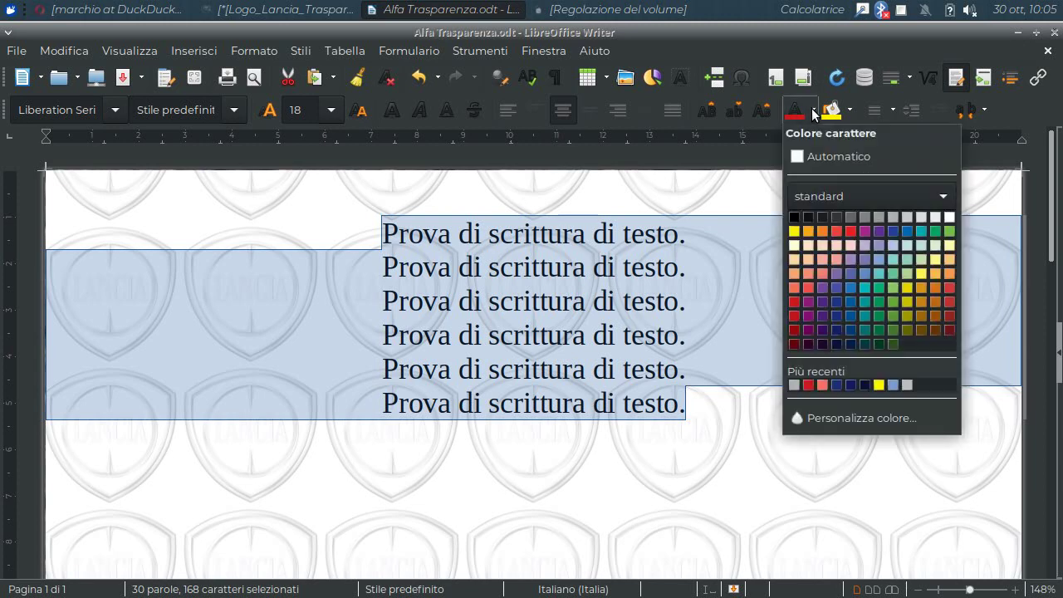
click(877, 217)
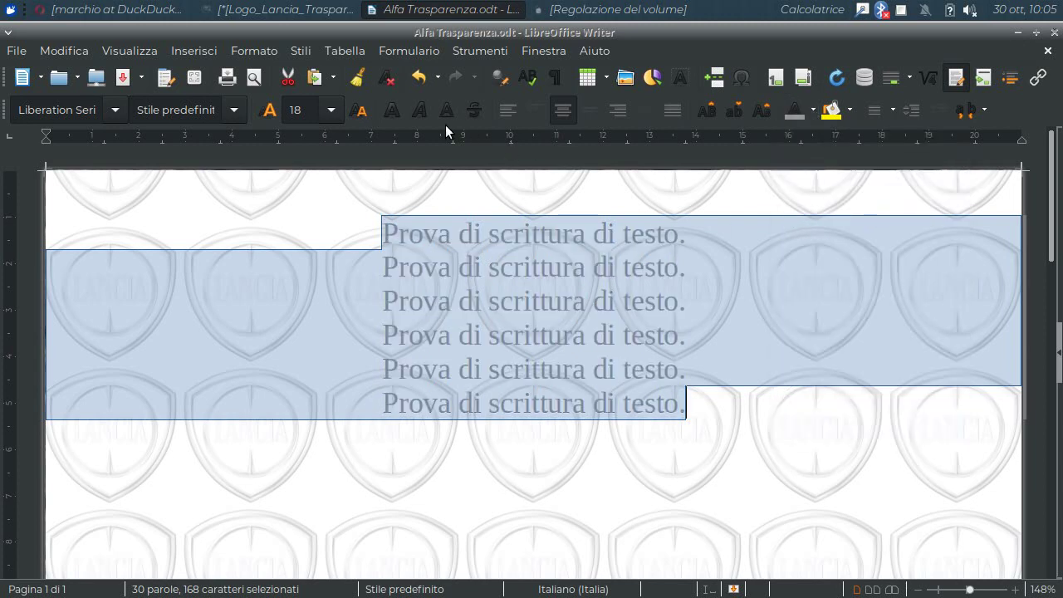
click(422, 109)
click(471, 266)
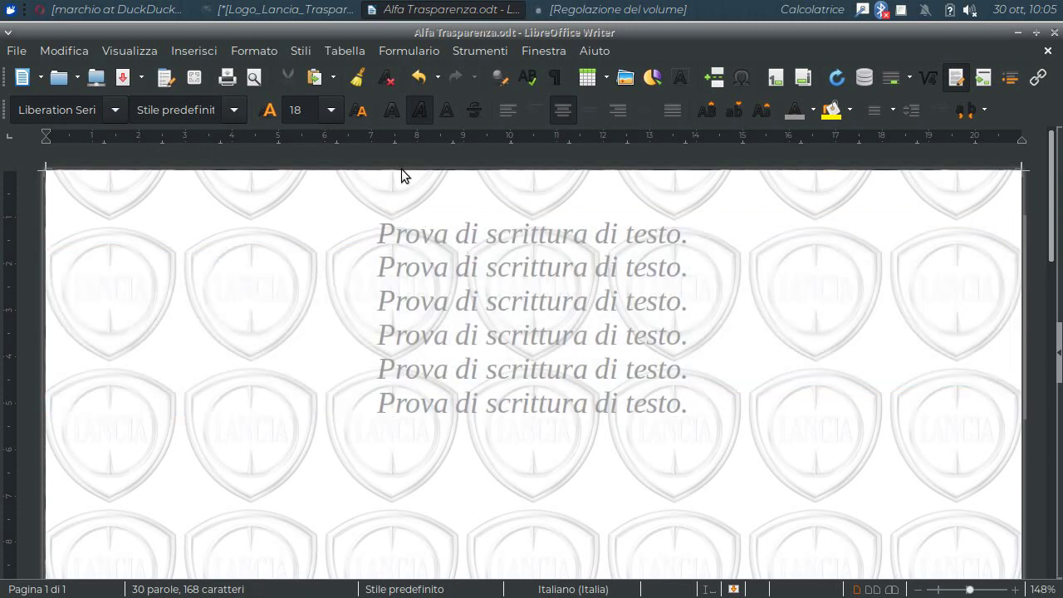
Step: Check the zoomed-in print preview of the page, then reselect the first five test lines
click(255, 78)
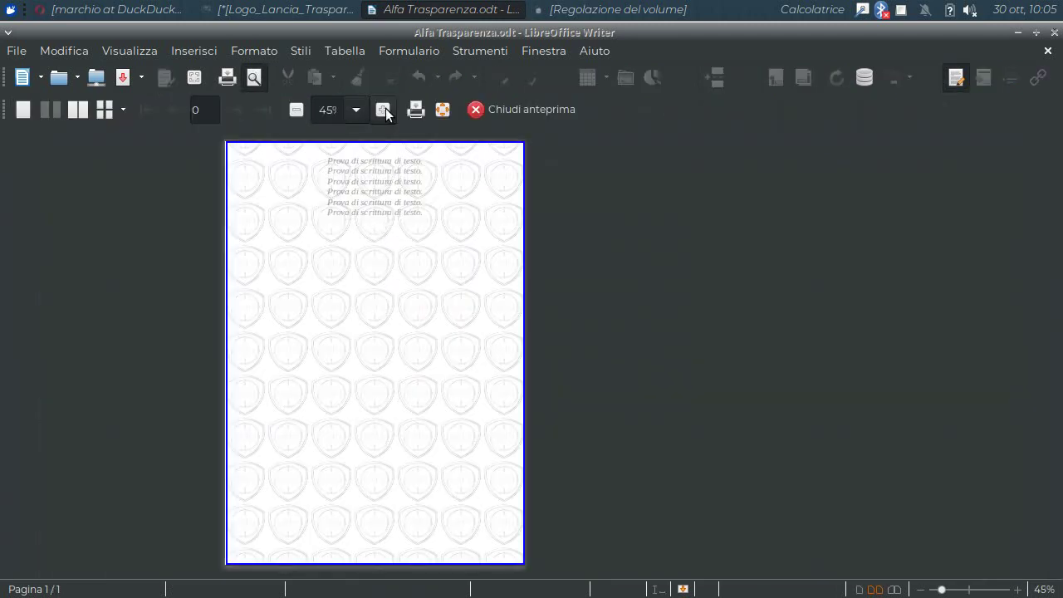
click(383, 109)
click(383, 109)
click(382, 110)
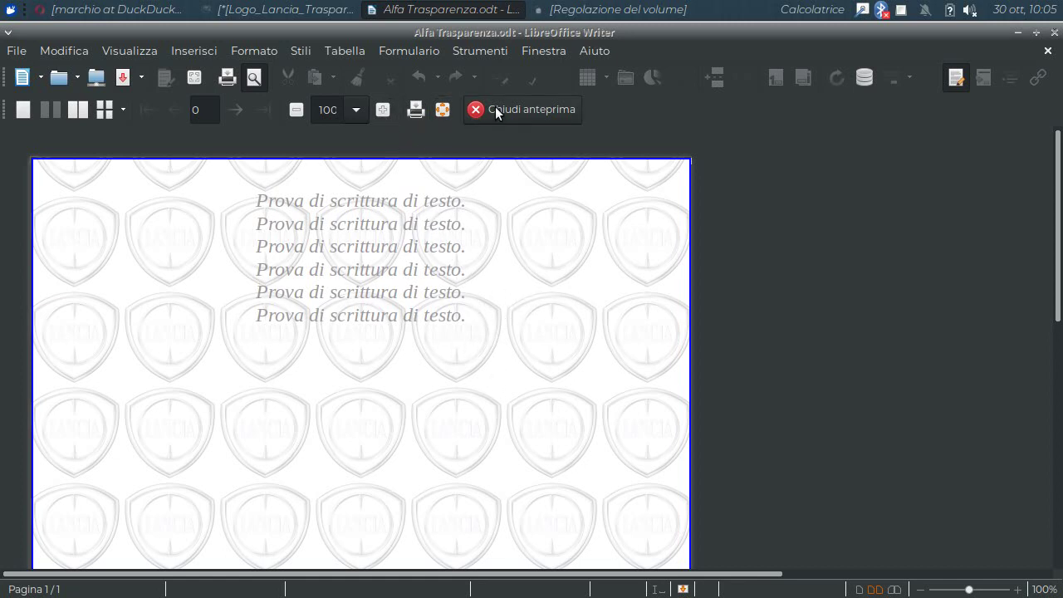
key(Escape)
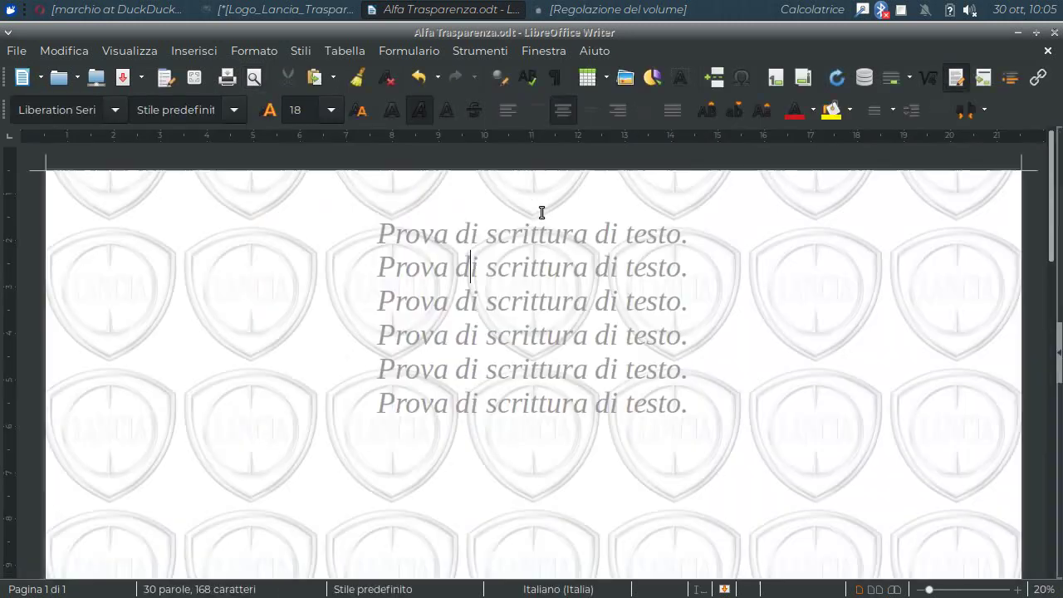
mouse_move(383, 236)
mouse_down()
mouse_move(522, 276)
mouse_move(714, 390)
mouse_up()
click(829, 109)
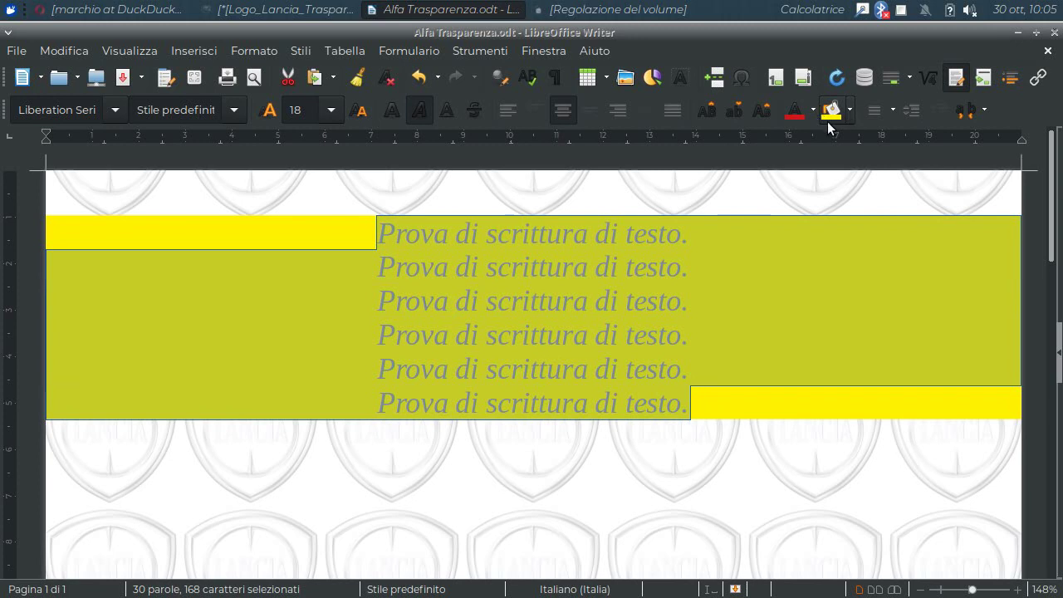
key(ctrl+z)
click(812, 110)
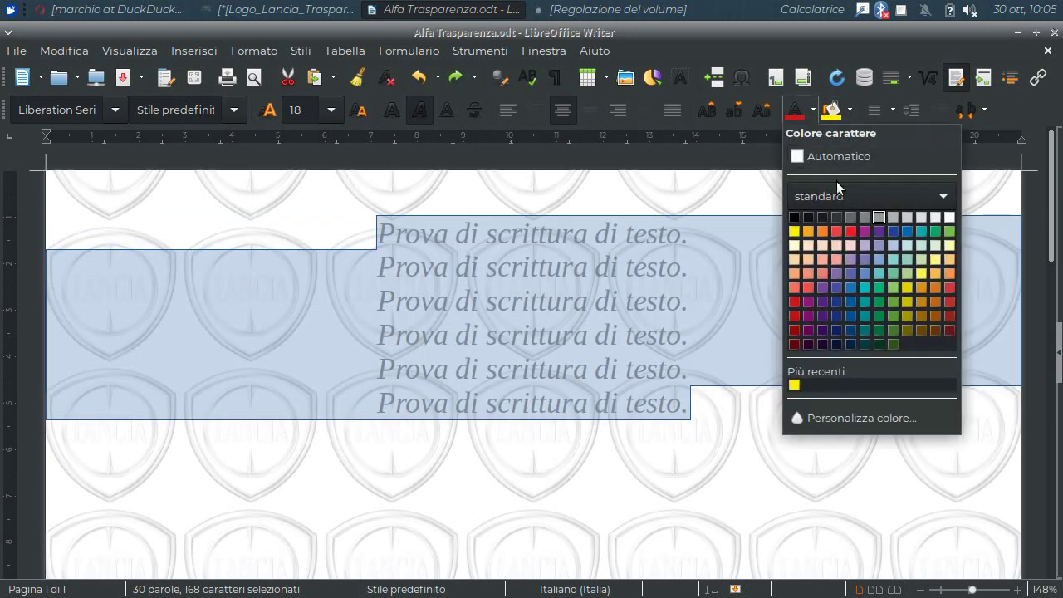
click(865, 216)
click(636, 279)
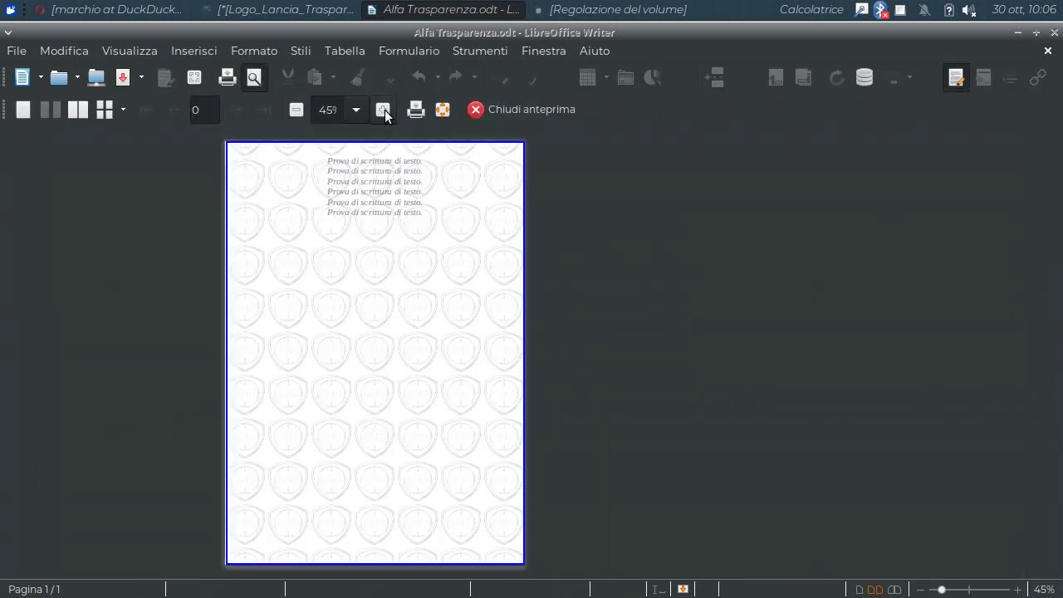
click(382, 110)
click(383, 109)
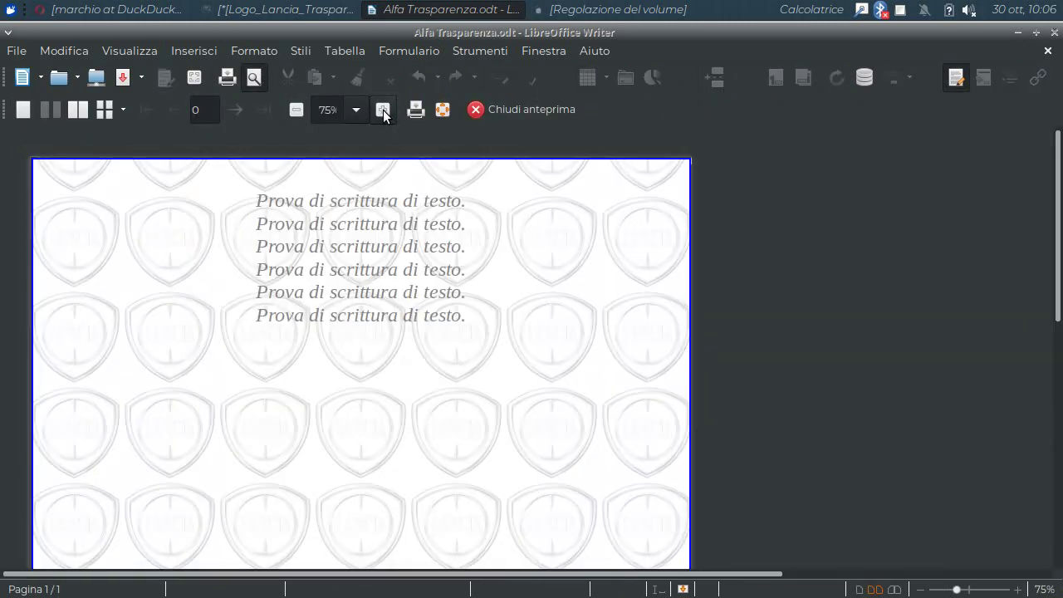
click(382, 110)
click(527, 108)
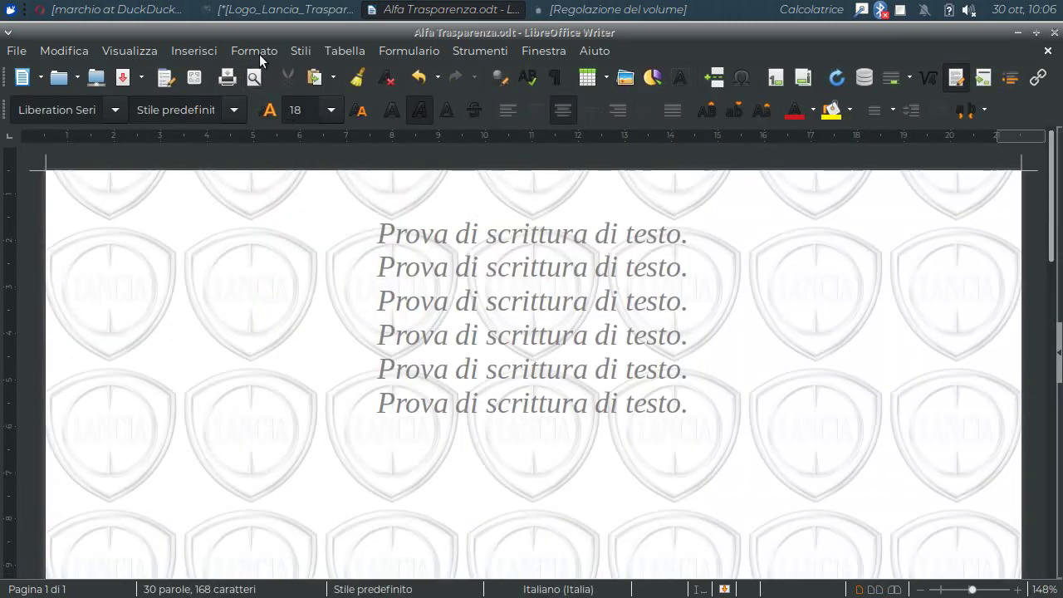
click(255, 50)
click(272, 262)
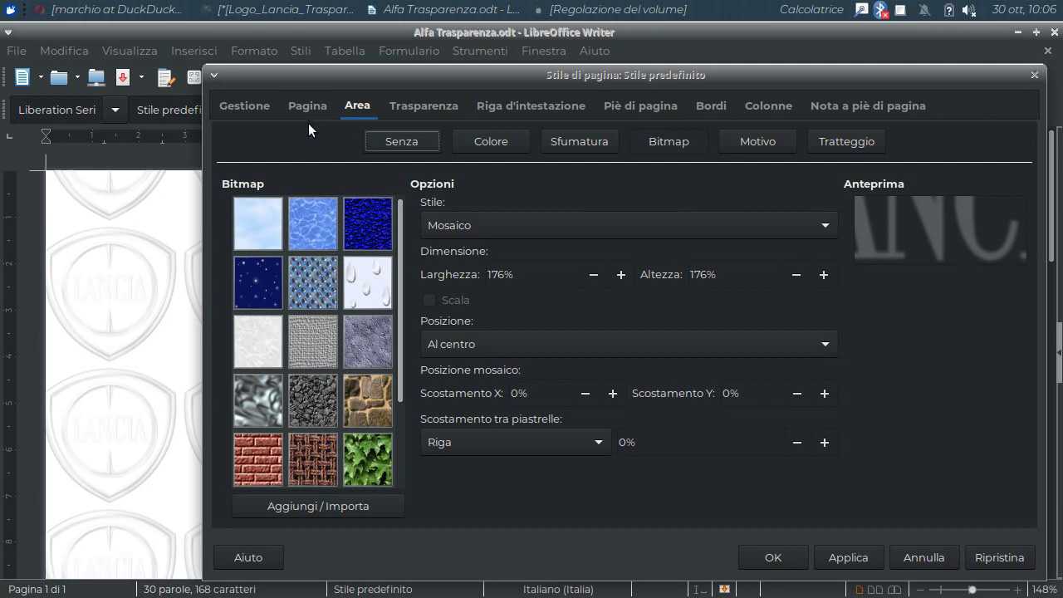
click(305, 106)
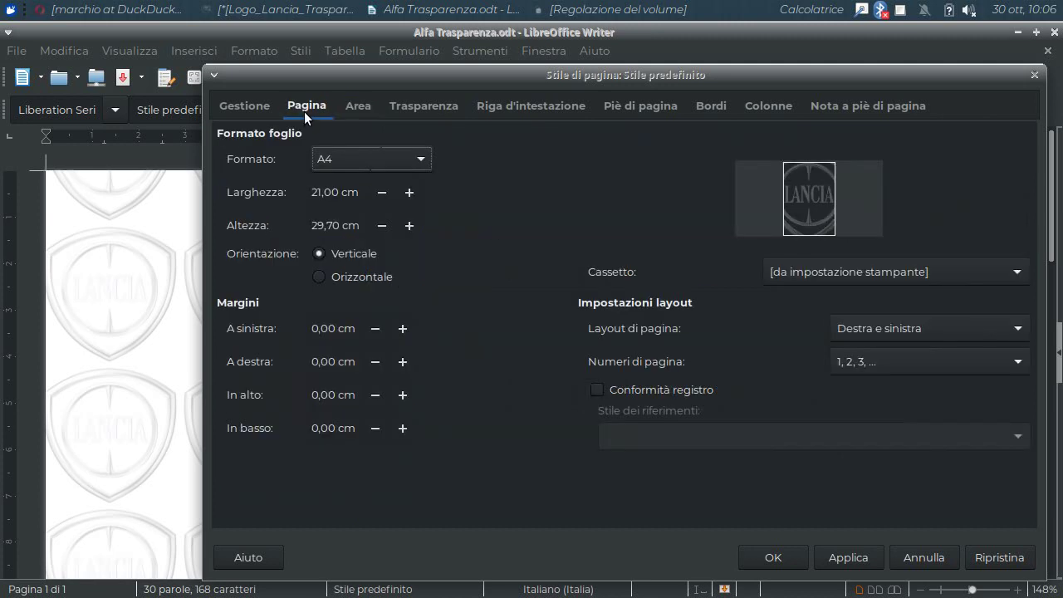
click(362, 104)
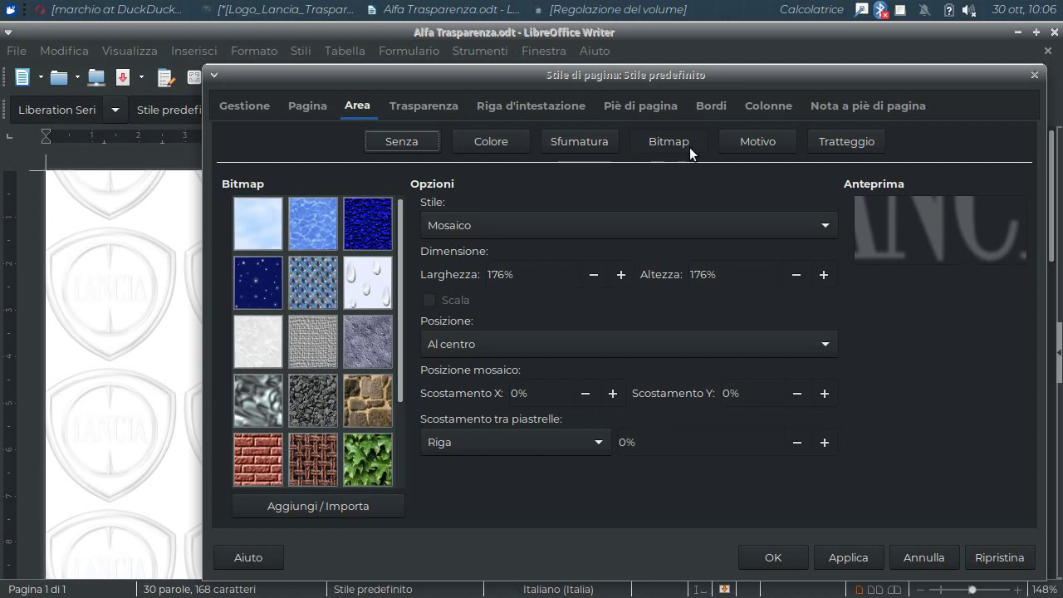
click(667, 141)
click(900, 557)
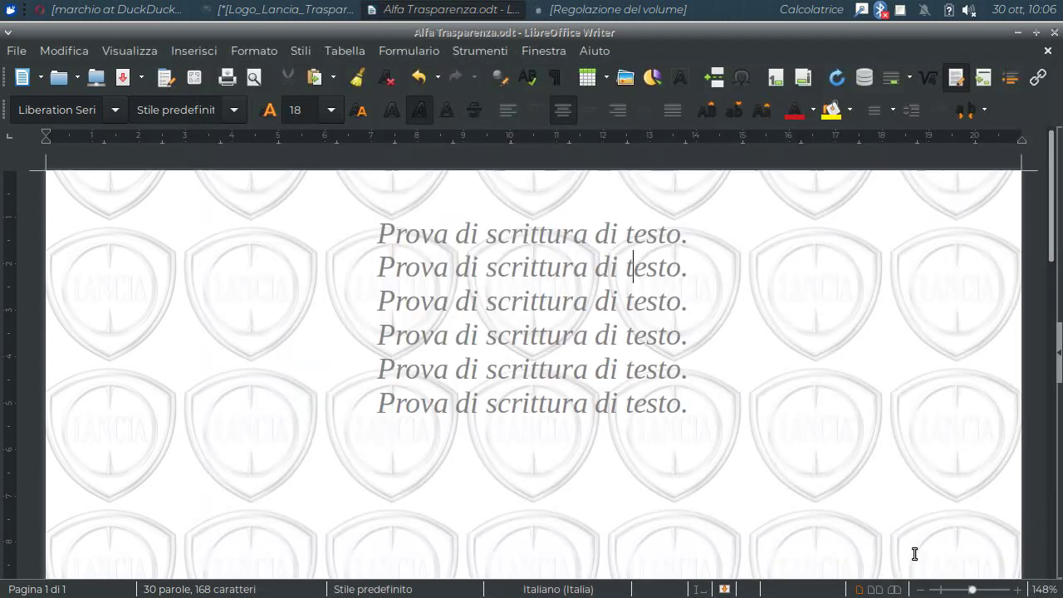
click(1019, 33)
Step: Bring GIMP's Lancia logo image forward and dismiss the logo layer's context menu
click(308, 9)
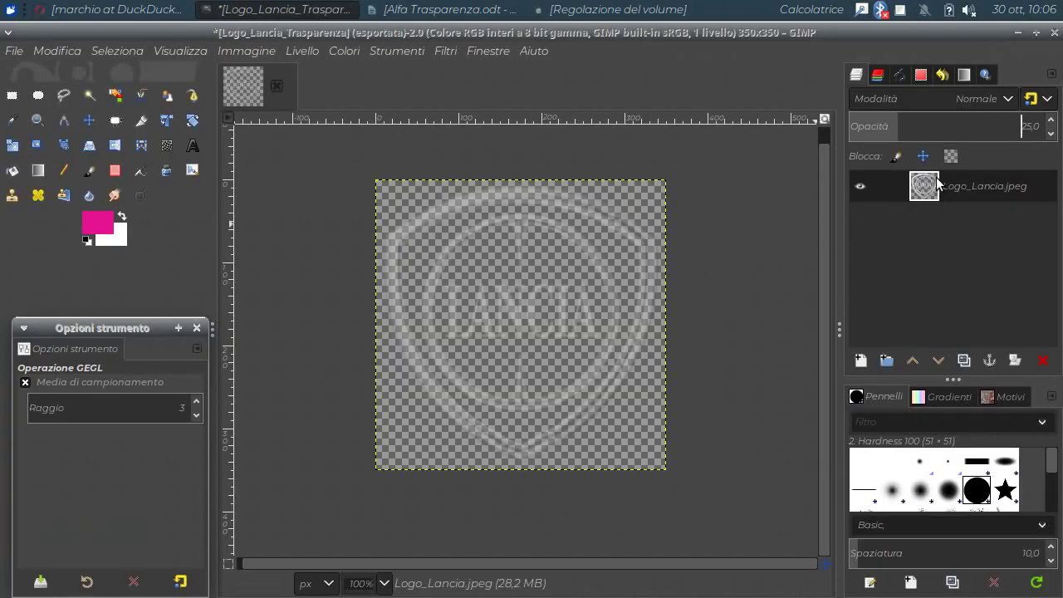
right_click(936, 183)
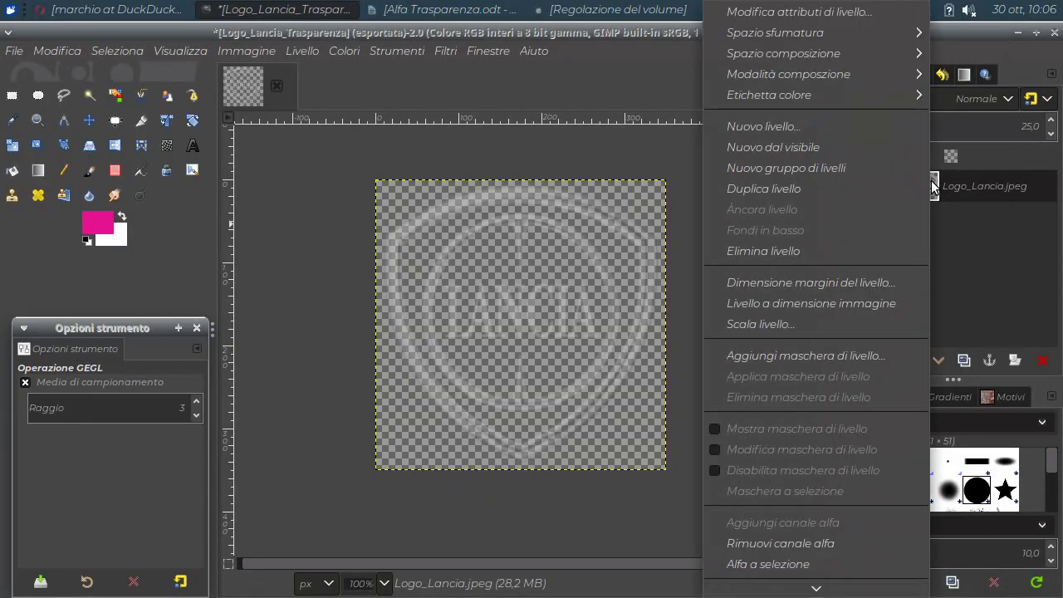
click(807, 541)
Step: Look at the Gaussian blur settings and cancel without blurring the logo
click(446, 52)
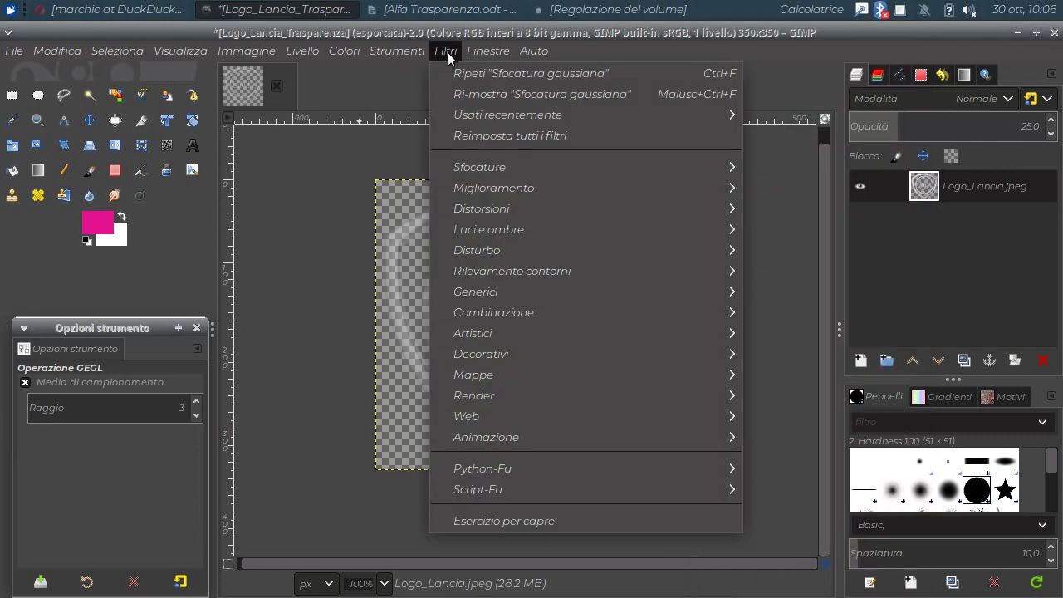
mouse_move(548, 167)
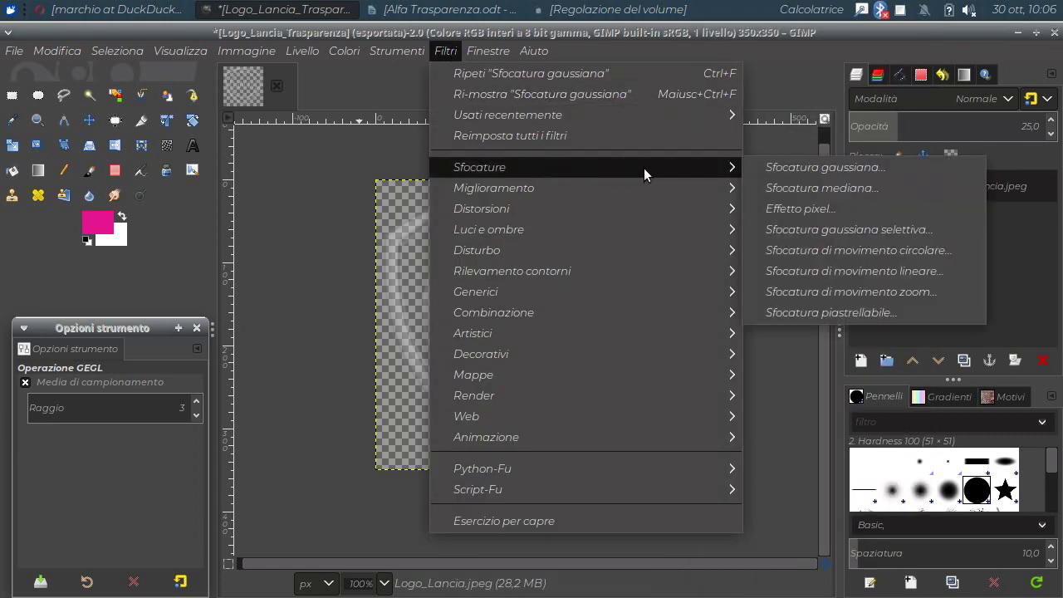
click(774, 166)
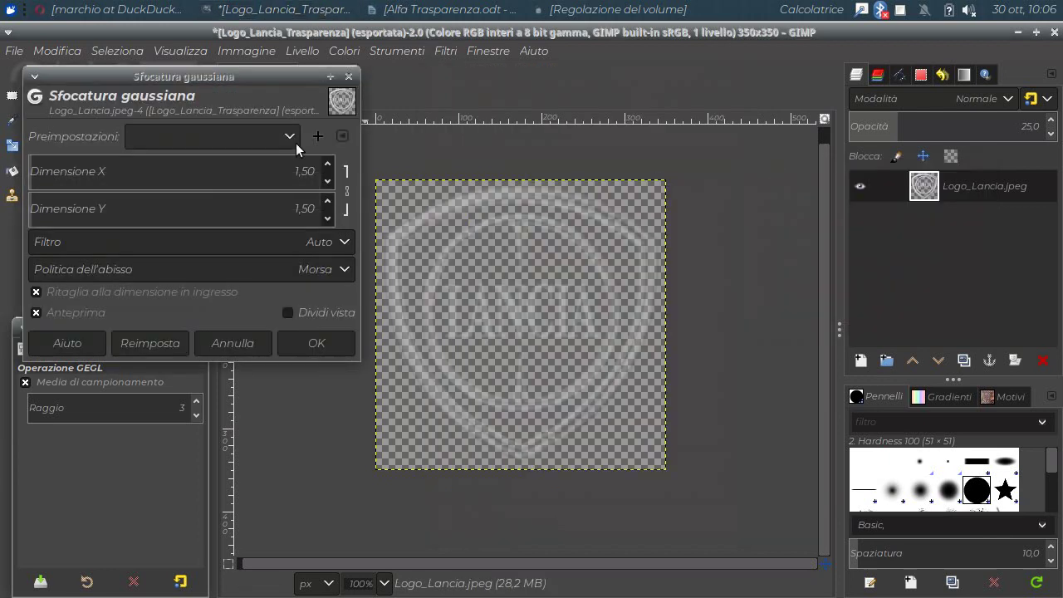
click(232, 350)
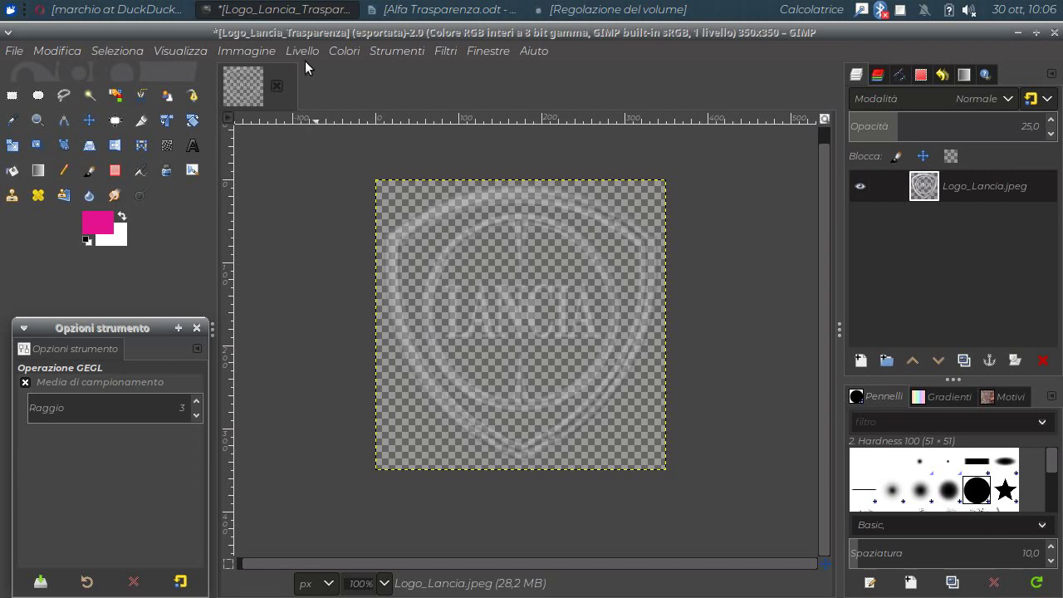
click(254, 52)
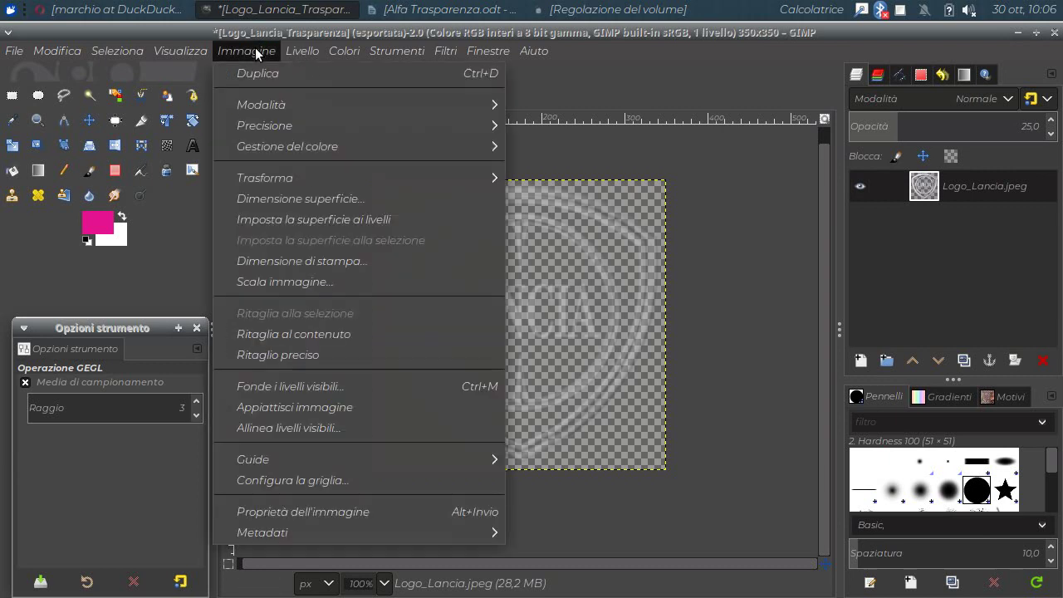
Step: Cancel scaling to keep the logo at 350×350, close the File menu, and minimise GIMP
click(286, 282)
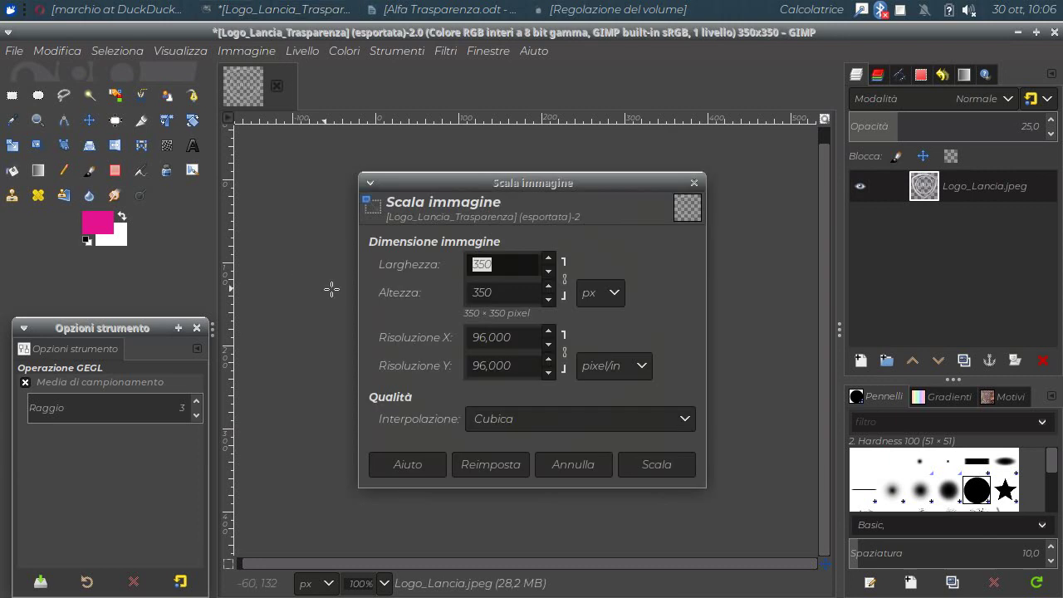
click(576, 461)
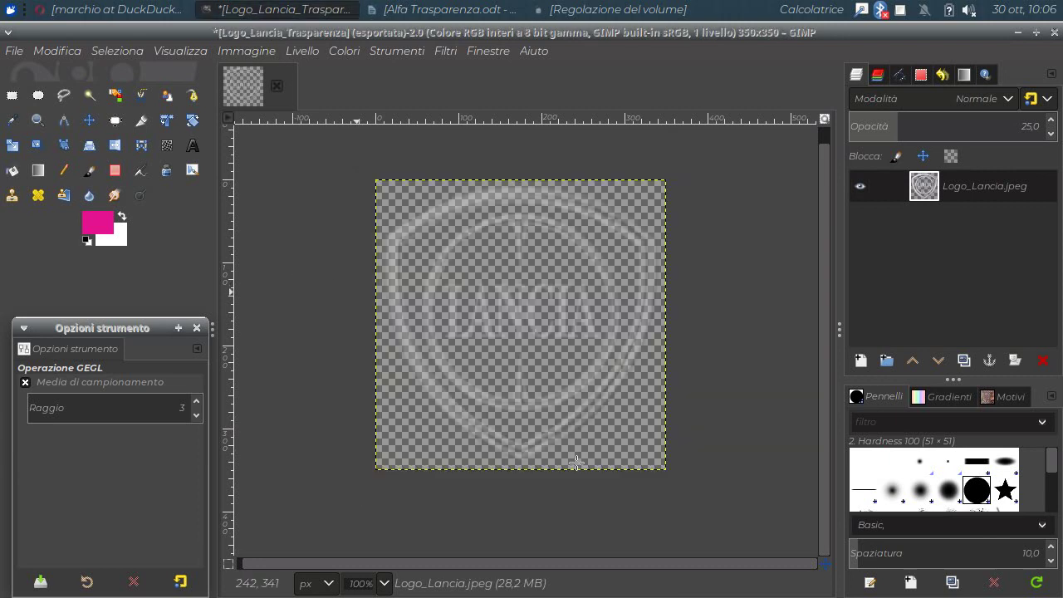
click(14, 51)
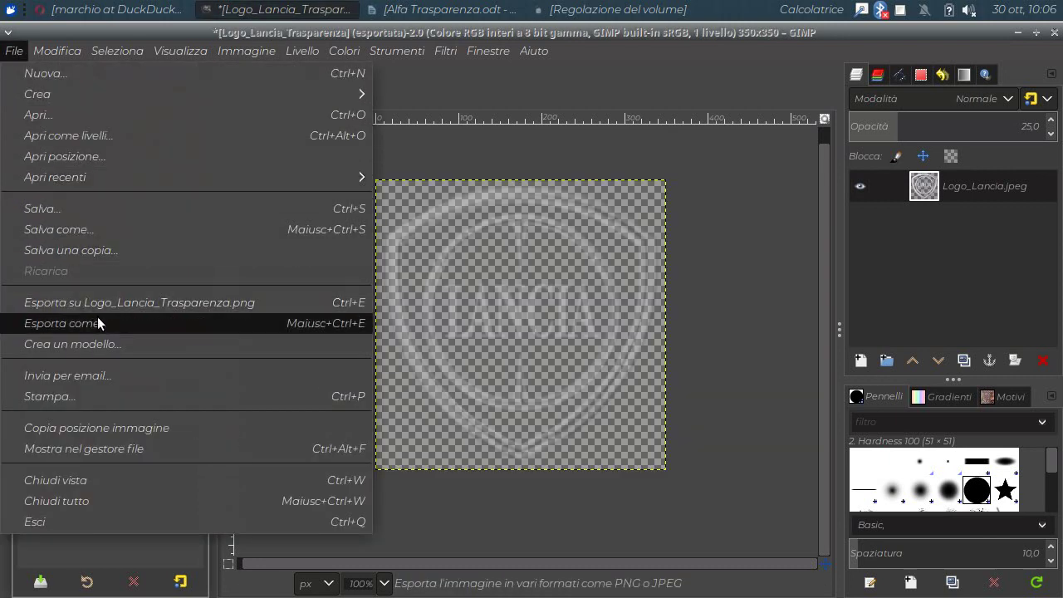
click(473, 147)
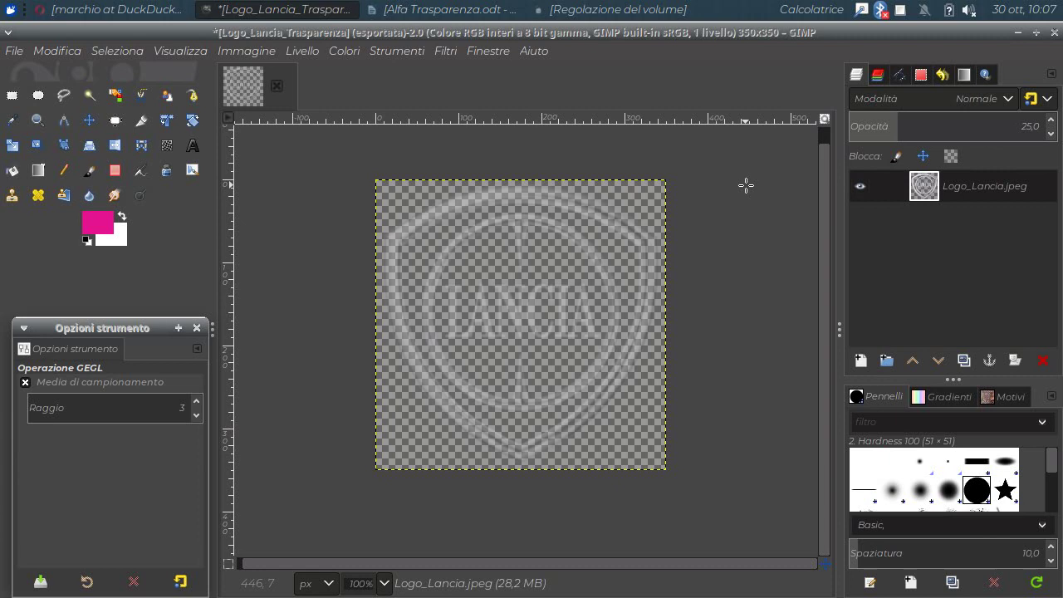
click(1016, 33)
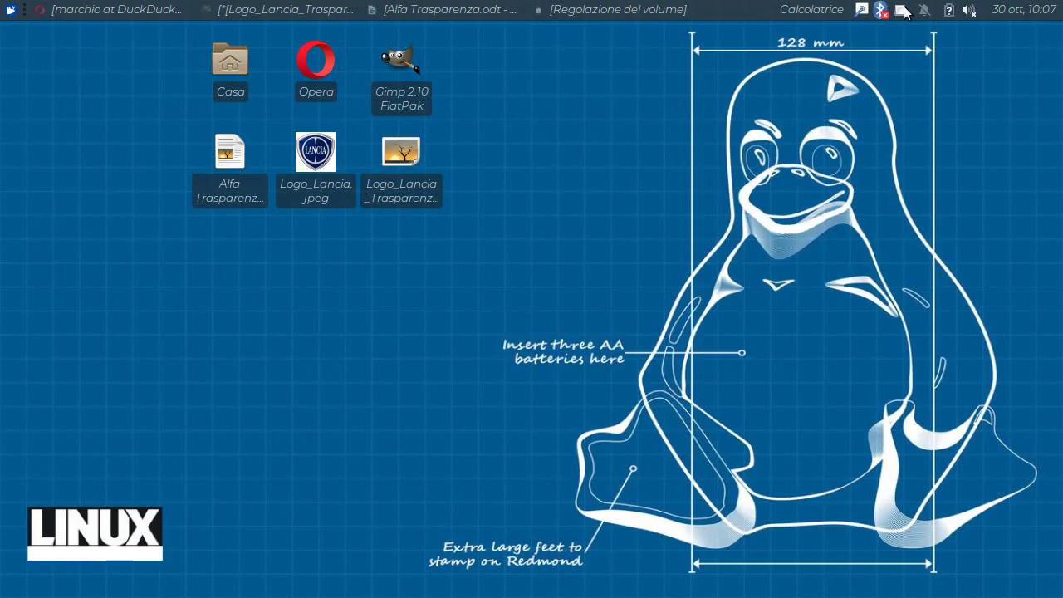